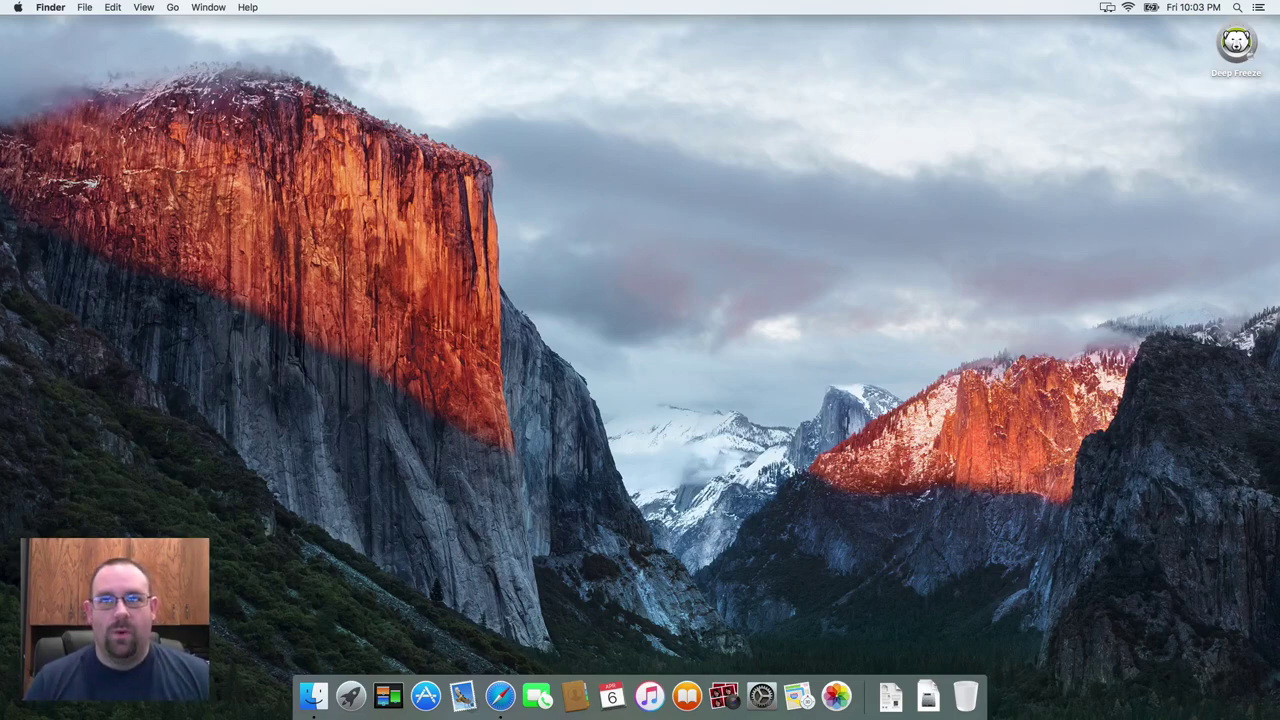
- Open Terminal and run diskutil cs list, which reports no CoreStorage logical volume groups
{"action": "key", "text": "super+space"}
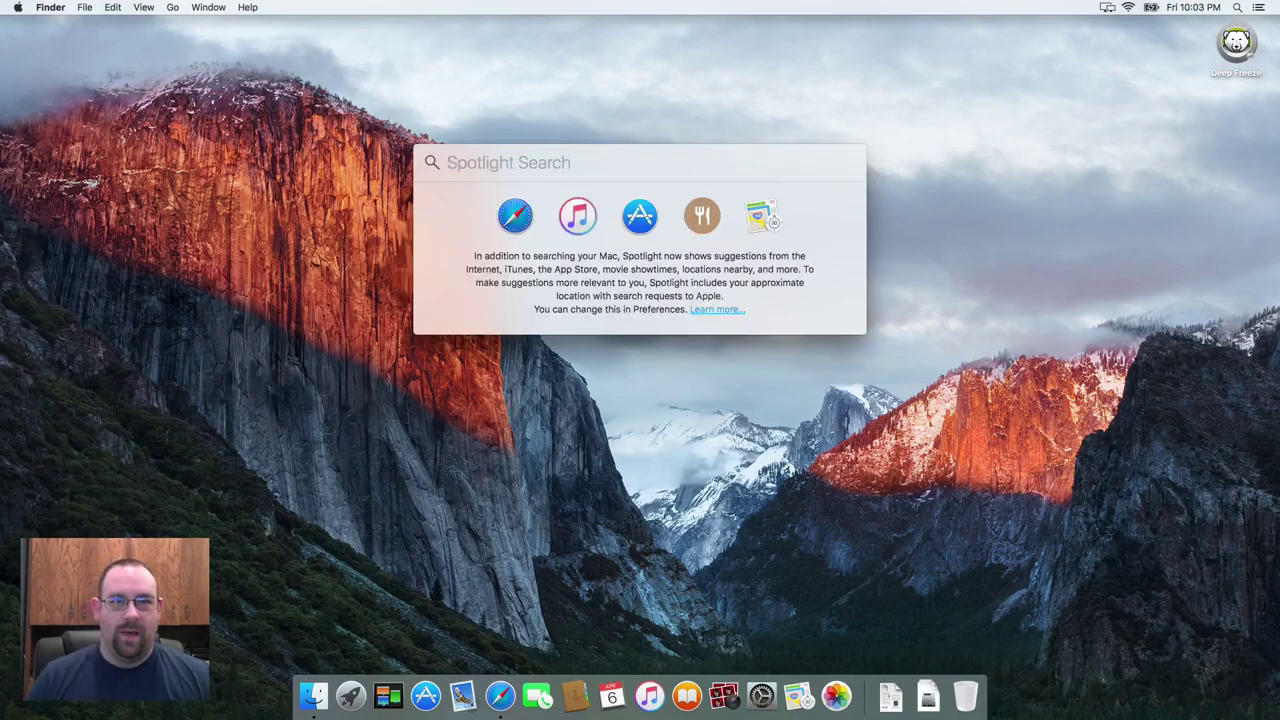
{"action": "type", "text": "termina"}
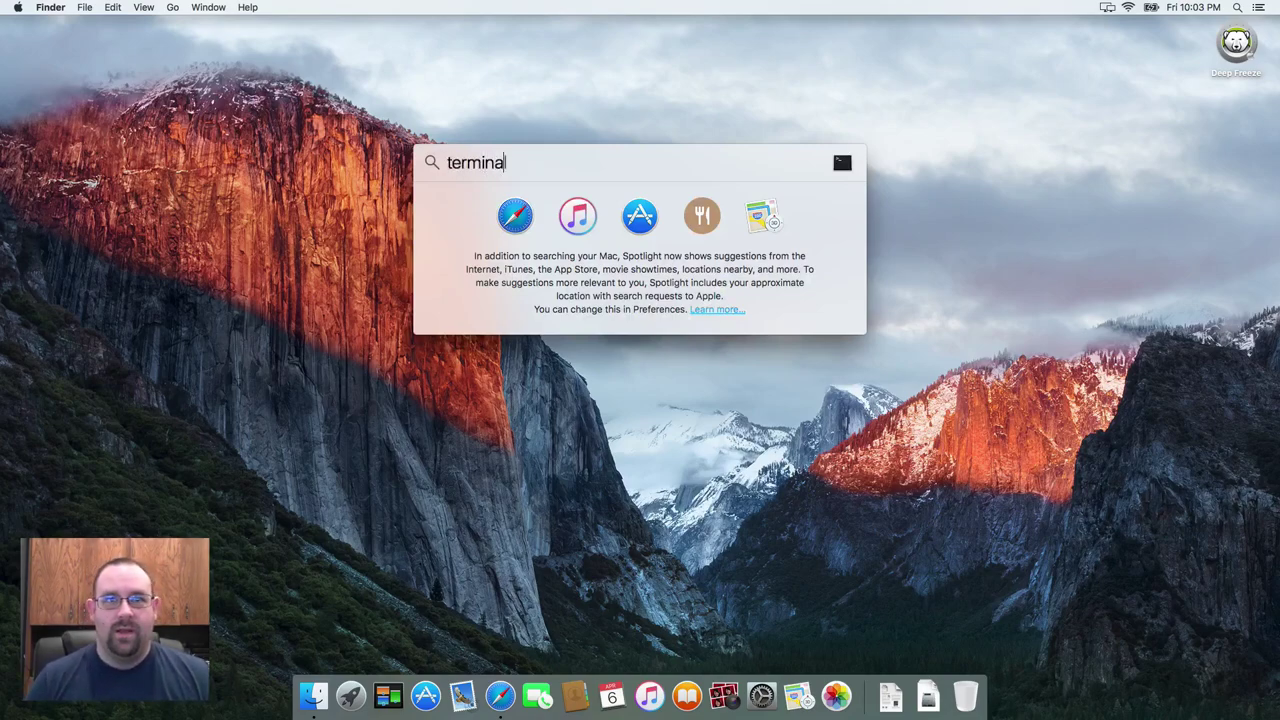
{"action": "key", "text": "Return"}
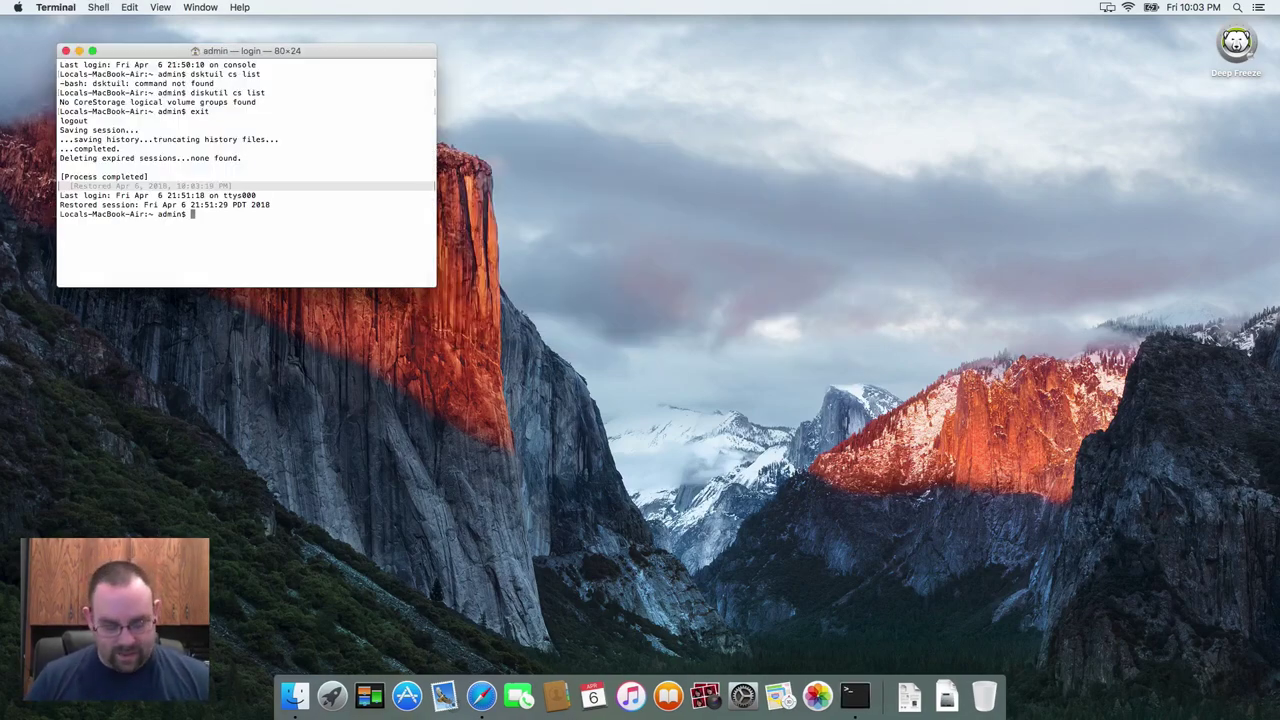
{"action": "type", "text": "disk"}
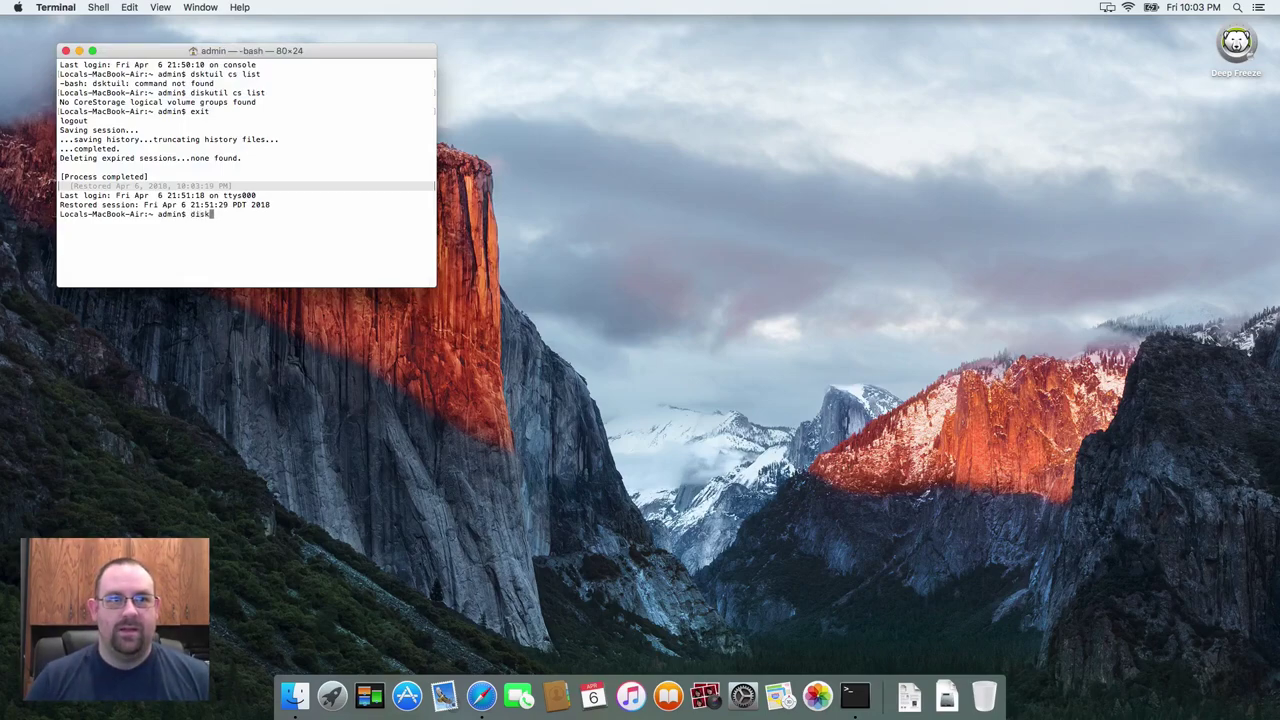
{"action": "type", "text": "util cs "}
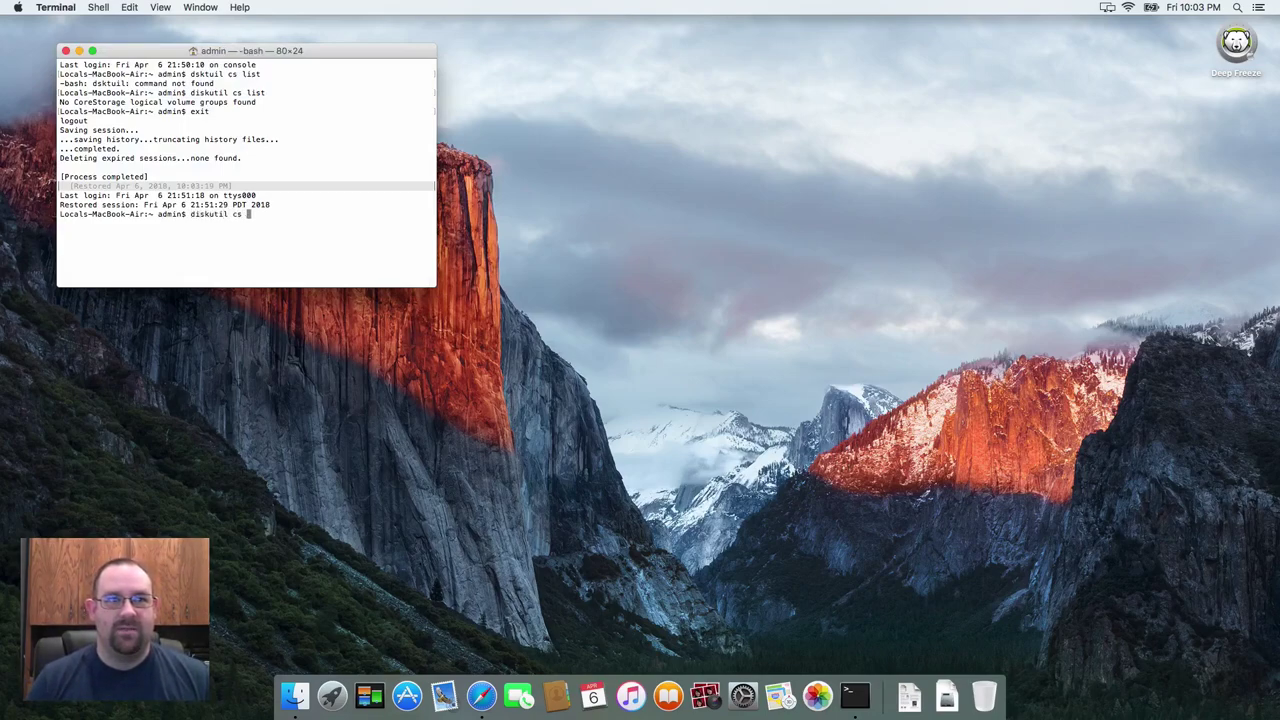
{"action": "type", "text": "list"}
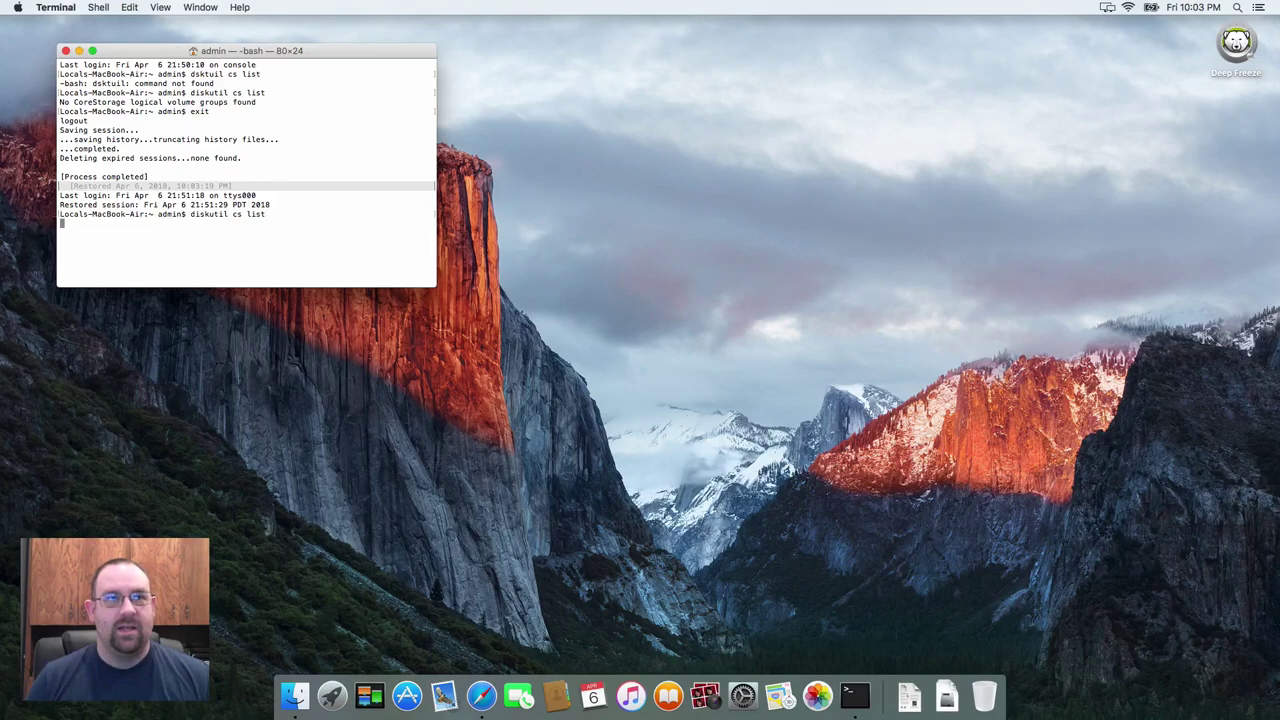
{"action": "key", "text": "Return"}
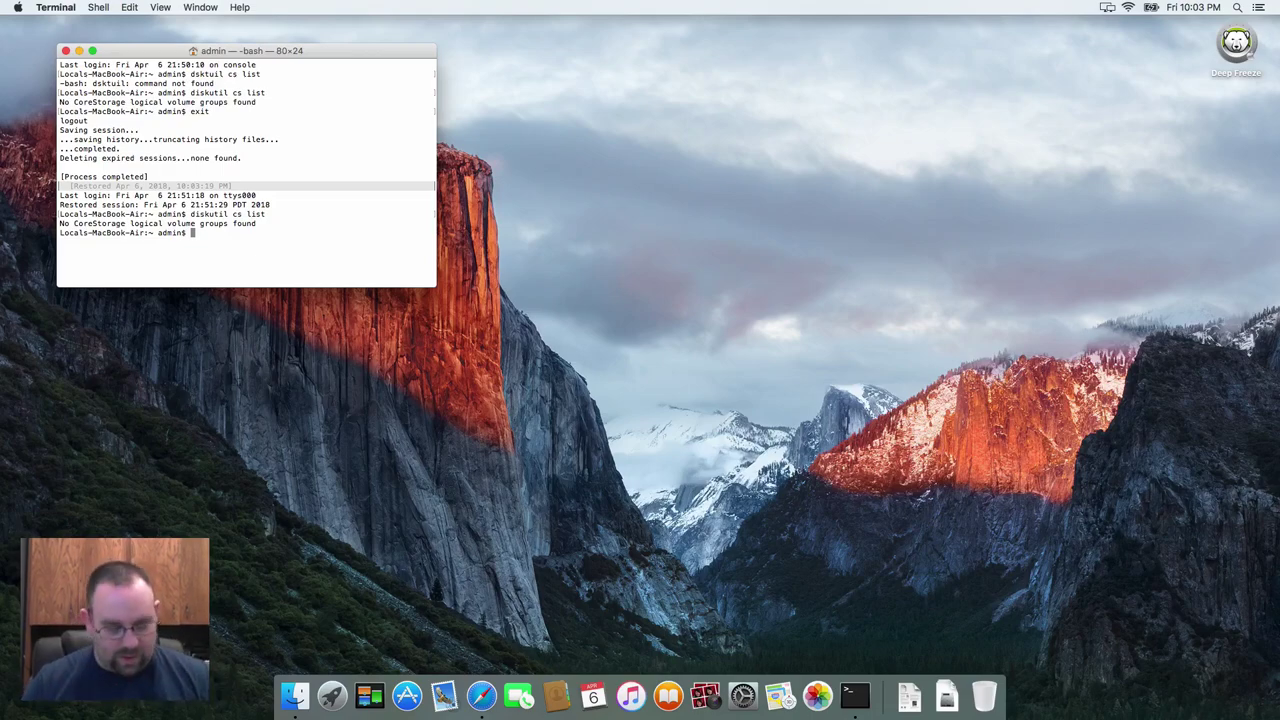
- Quit Terminal and launch Deep Freeze Installer from the Deep Freeze volume's For macOS 10.9-10.13 folder
{"action": "key", "text": "super+q"}
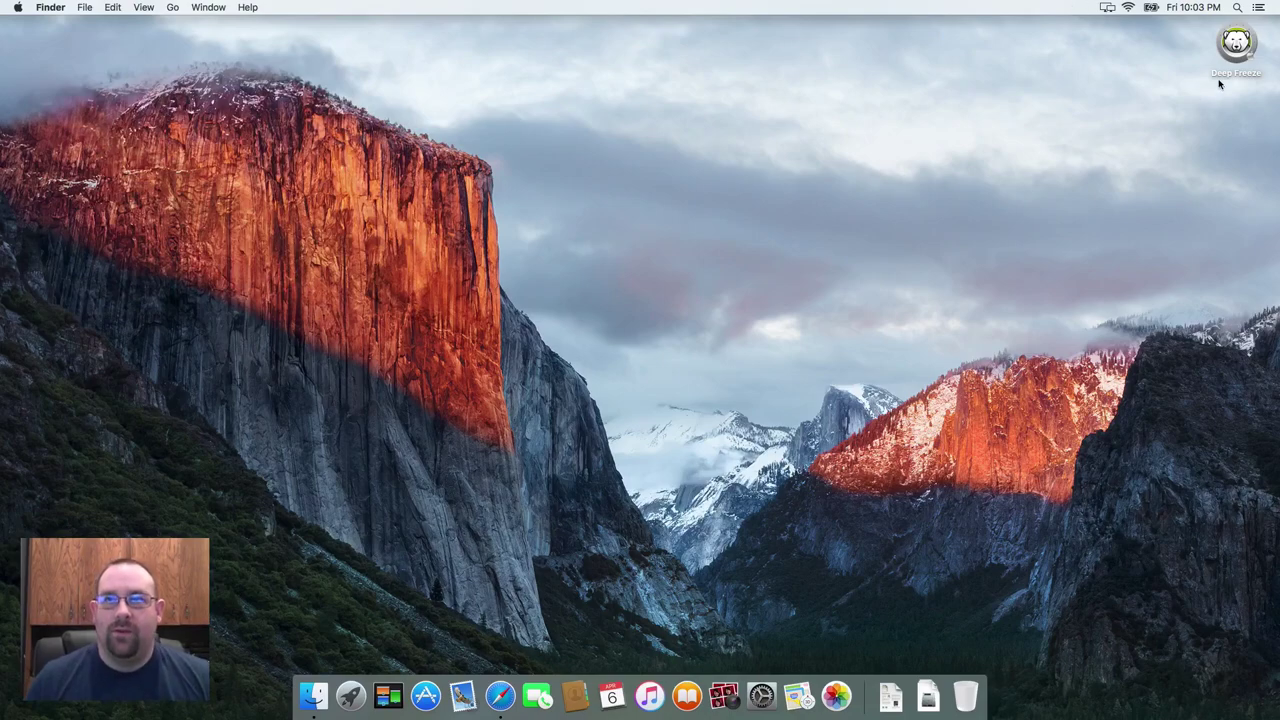
{"action": "left_click", "coordinate": [1238, 46]}
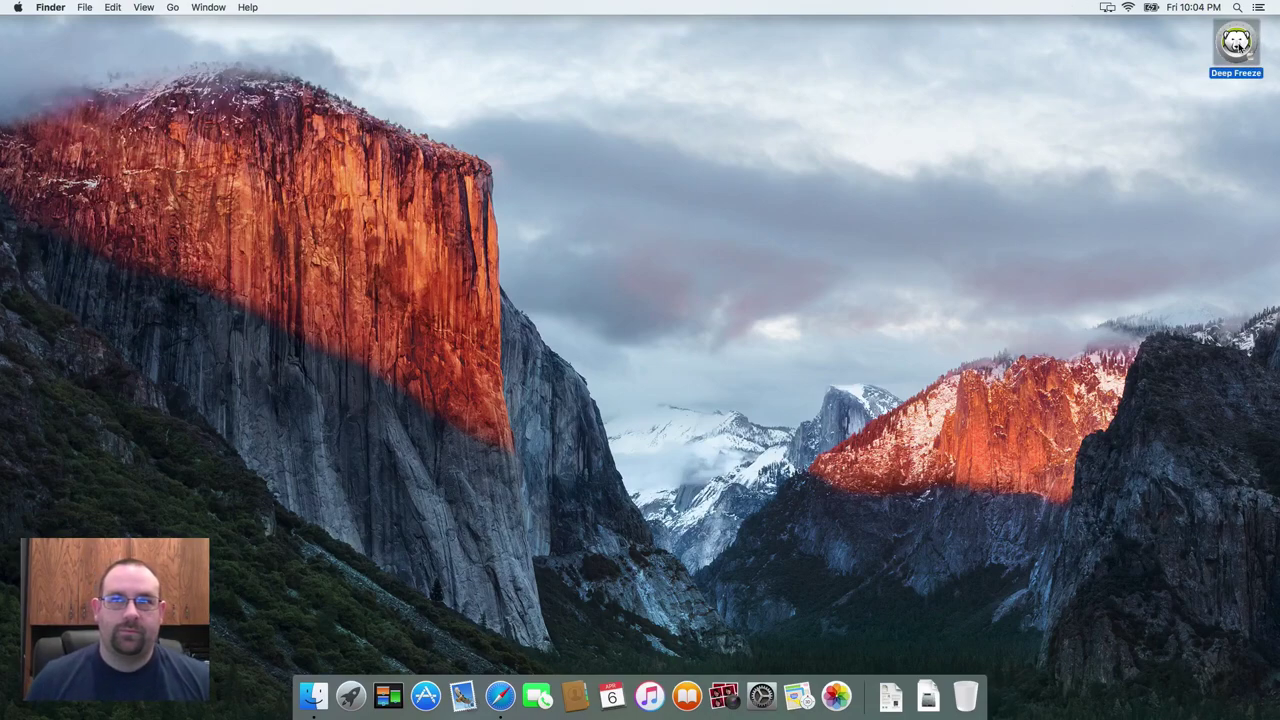
{"action": "double_click", "coordinate": [1238, 46]}
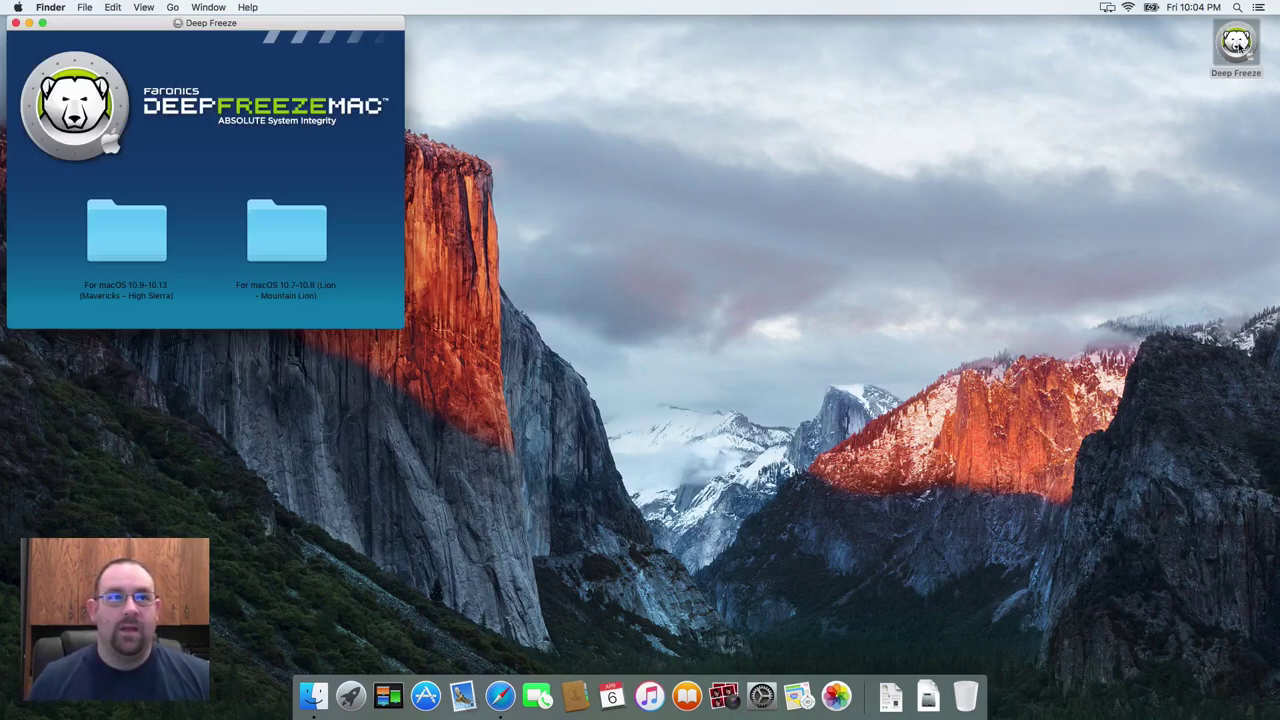
{"action": "left_click", "coordinate": [126, 246]}
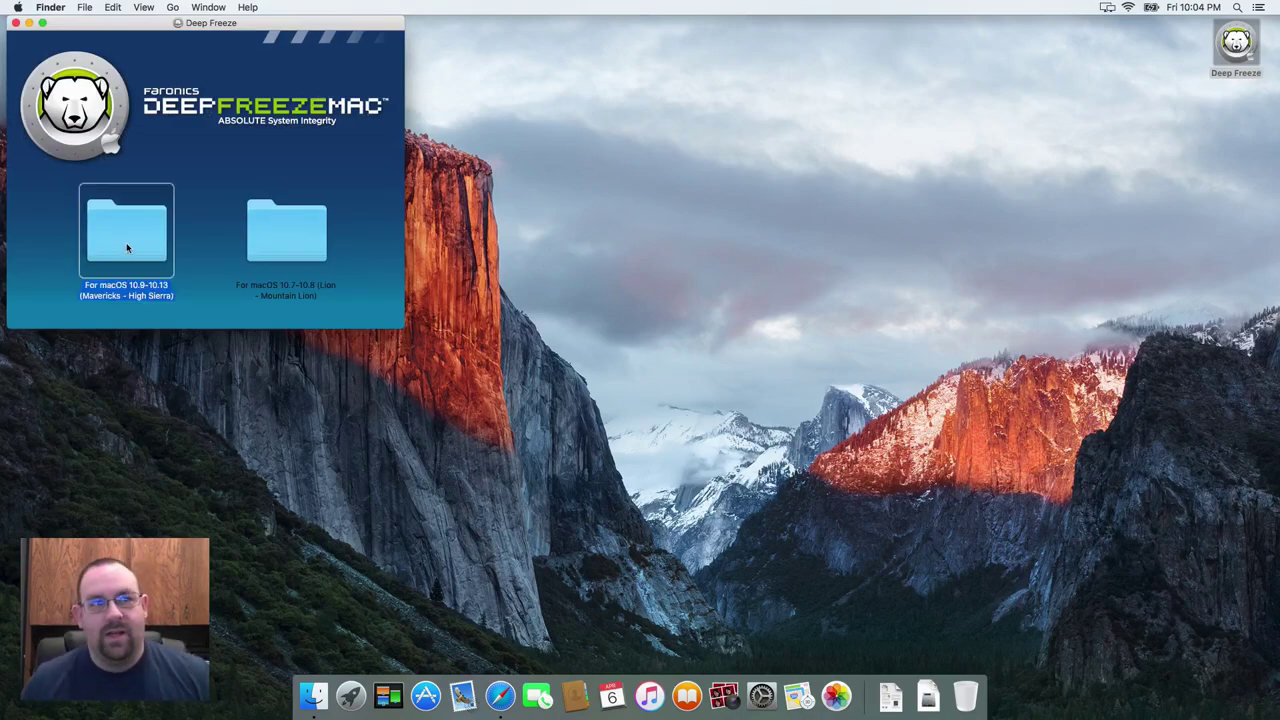
{"action": "left_click", "coordinate": [277, 227]}
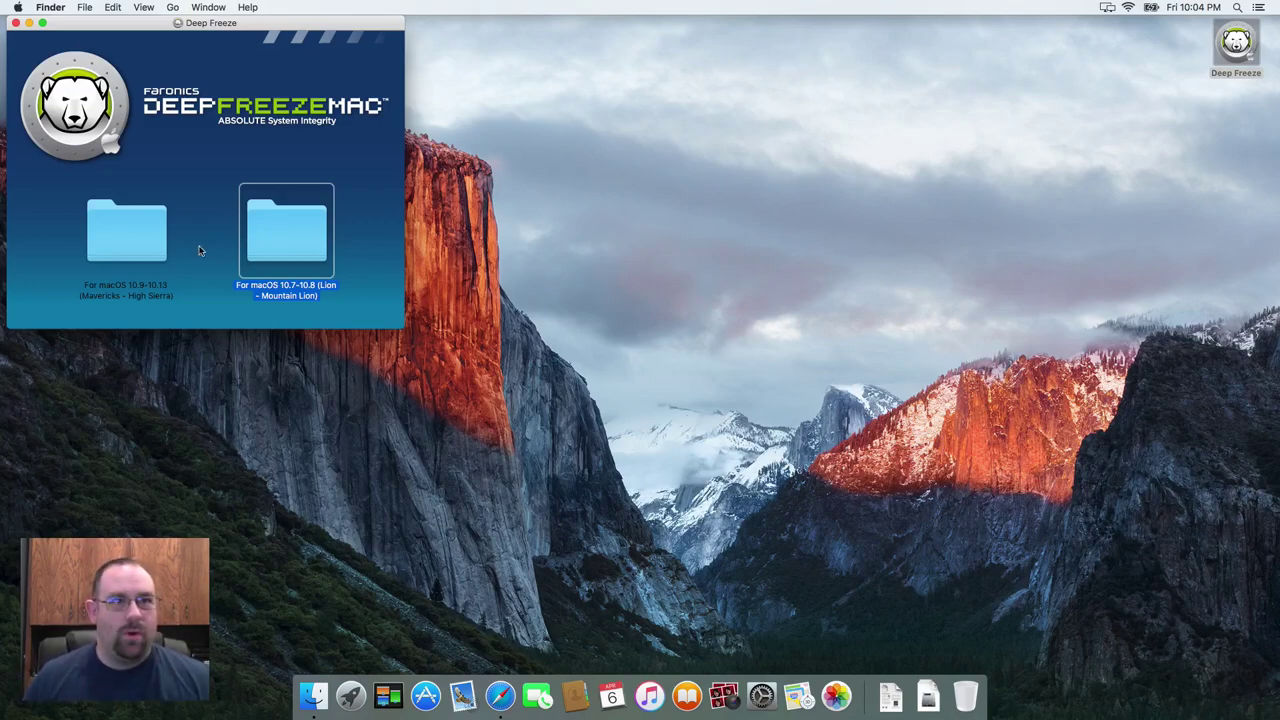
{"action": "left_click", "coordinate": [161, 252]}
{"action": "double_click", "coordinate": [126, 240]}
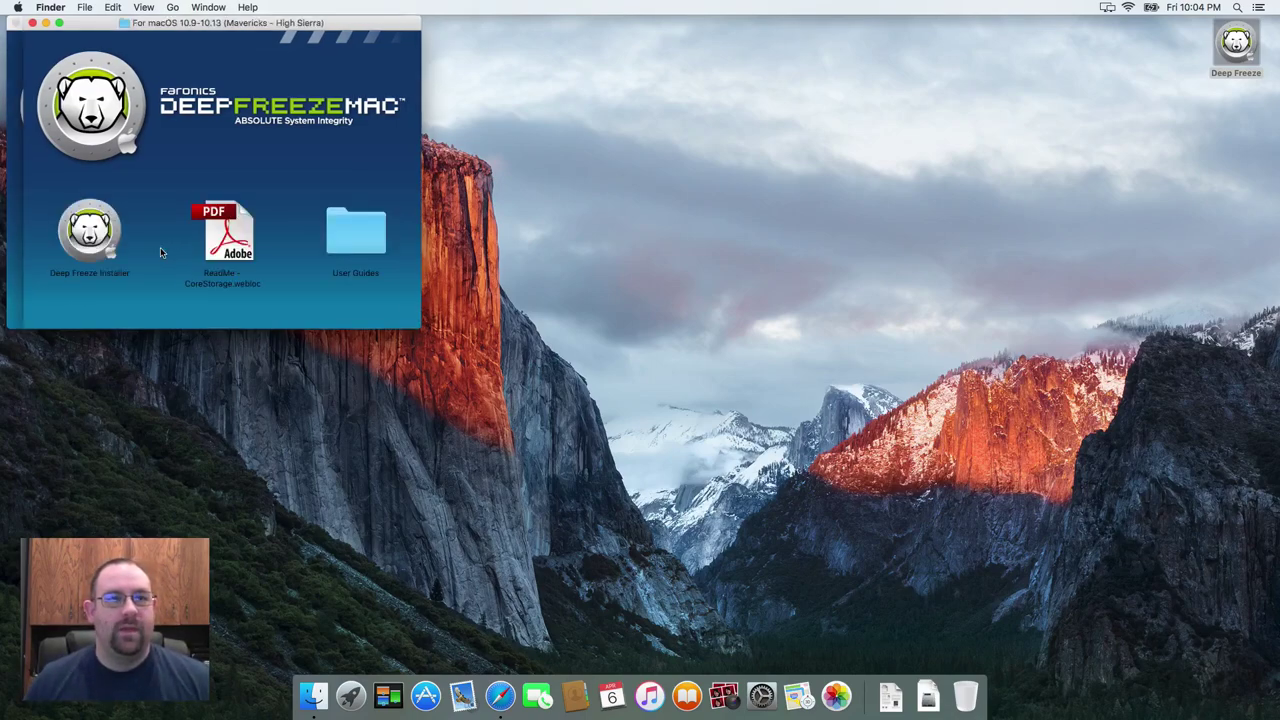
{"action": "double_click", "coordinate": [110, 245]}
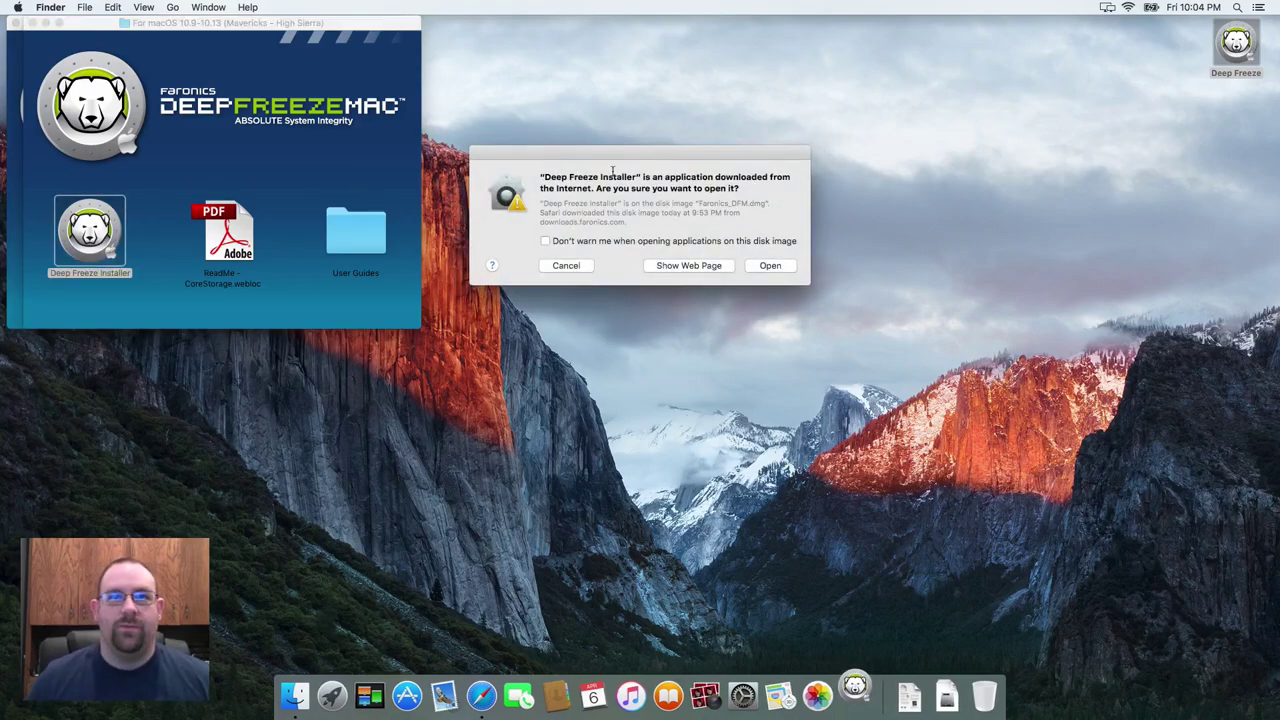
- Allow the downloaded installer to open, then pick Install or Upgrade Locally from the installation options
{"action": "left_click", "coordinate": [770, 265]}
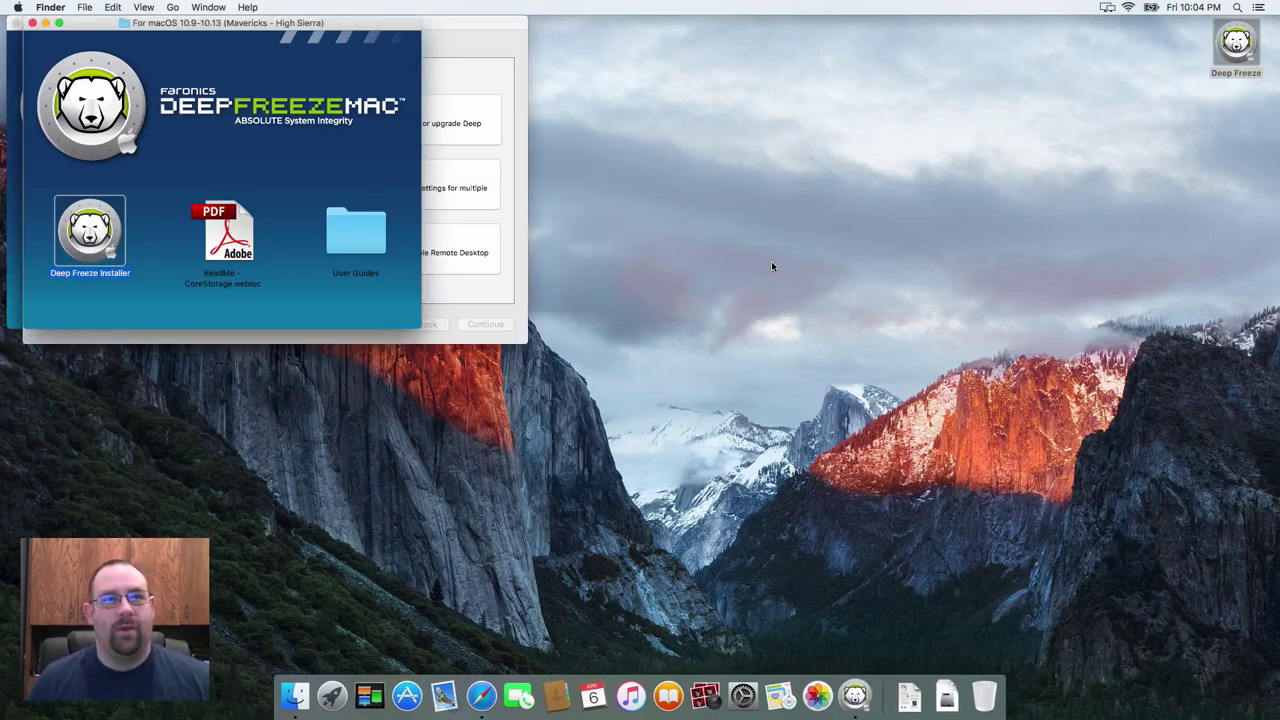
{"action": "left_click", "coordinate": [500, 80]}
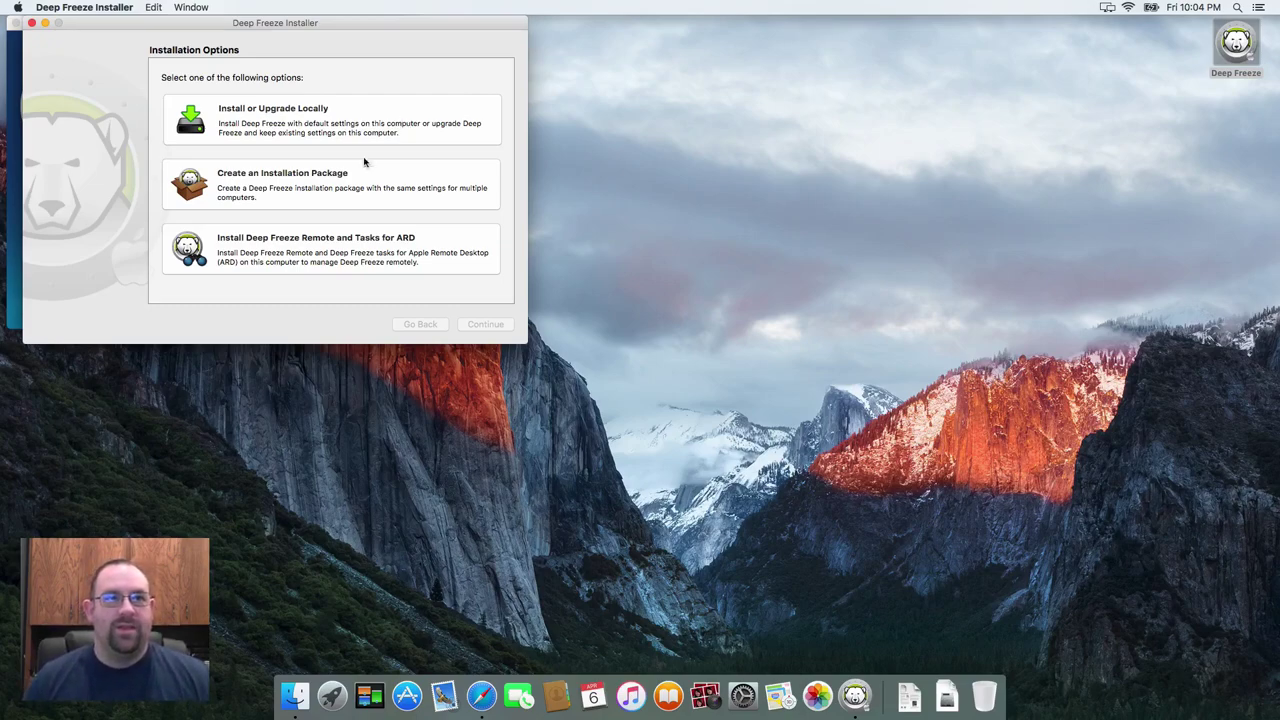
{"action": "left_click", "coordinate": [336, 204]}
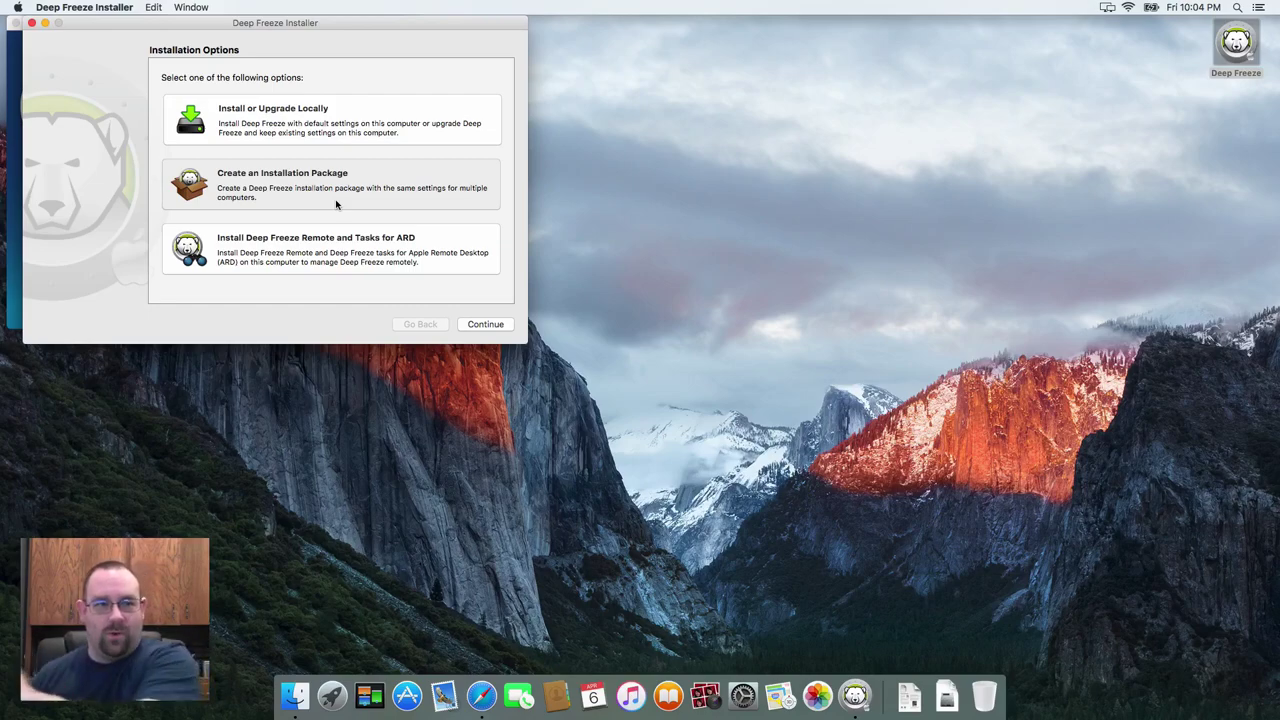
{"action": "left_click", "coordinate": [305, 266]}
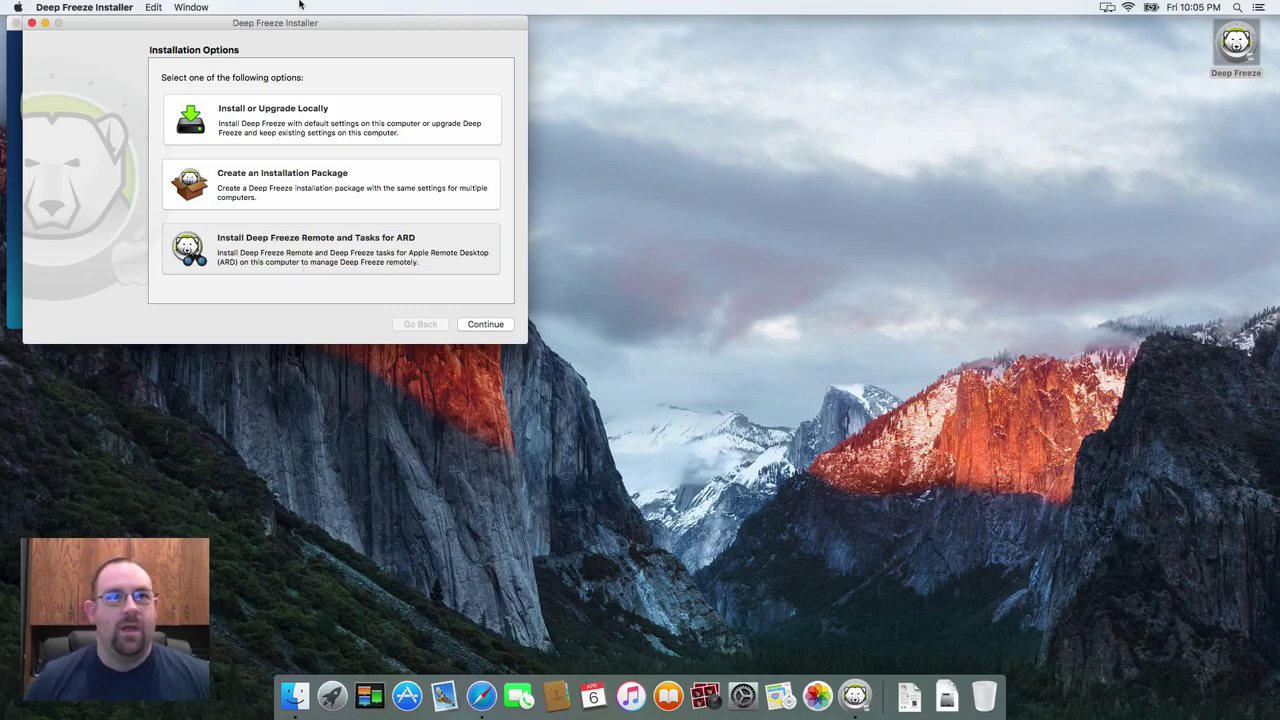
{"action": "left_click", "coordinate": [314, 116]}
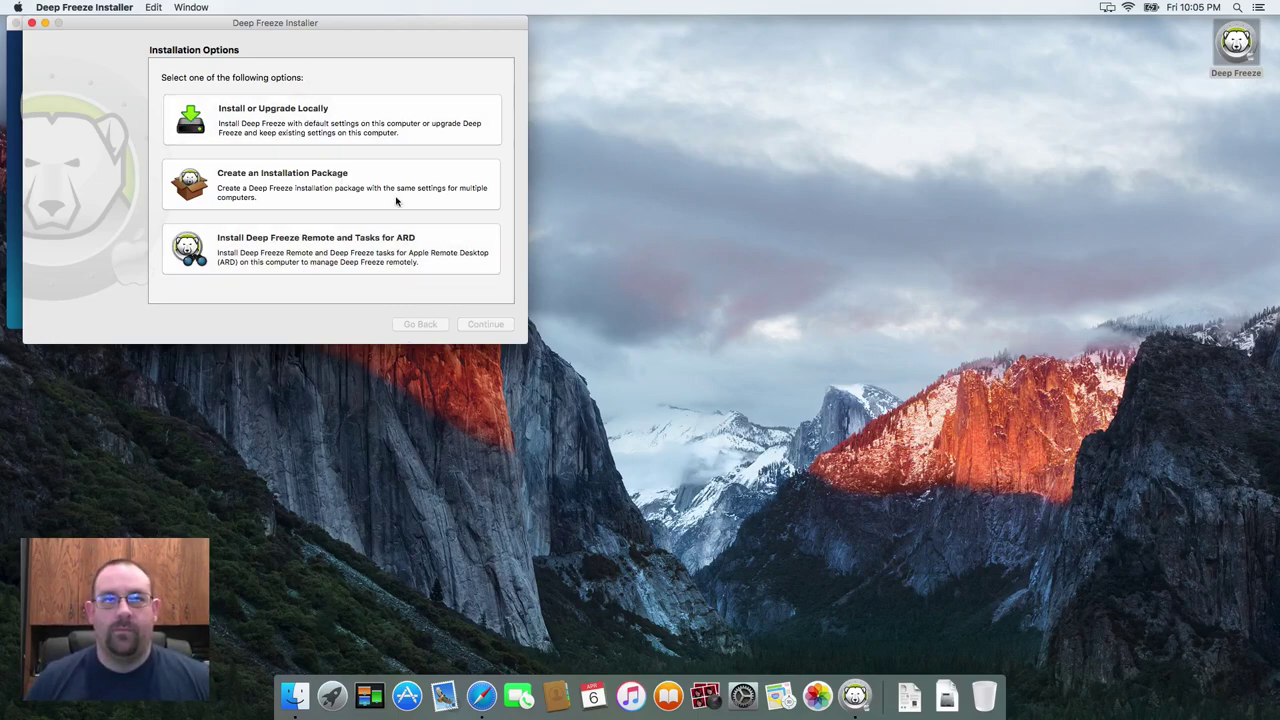
{"action": "left_click", "coordinate": [396, 118]}
- Allow the package check and continue past Introduction to the Read Me security notice
{"action": "left_click", "coordinate": [482, 324]}
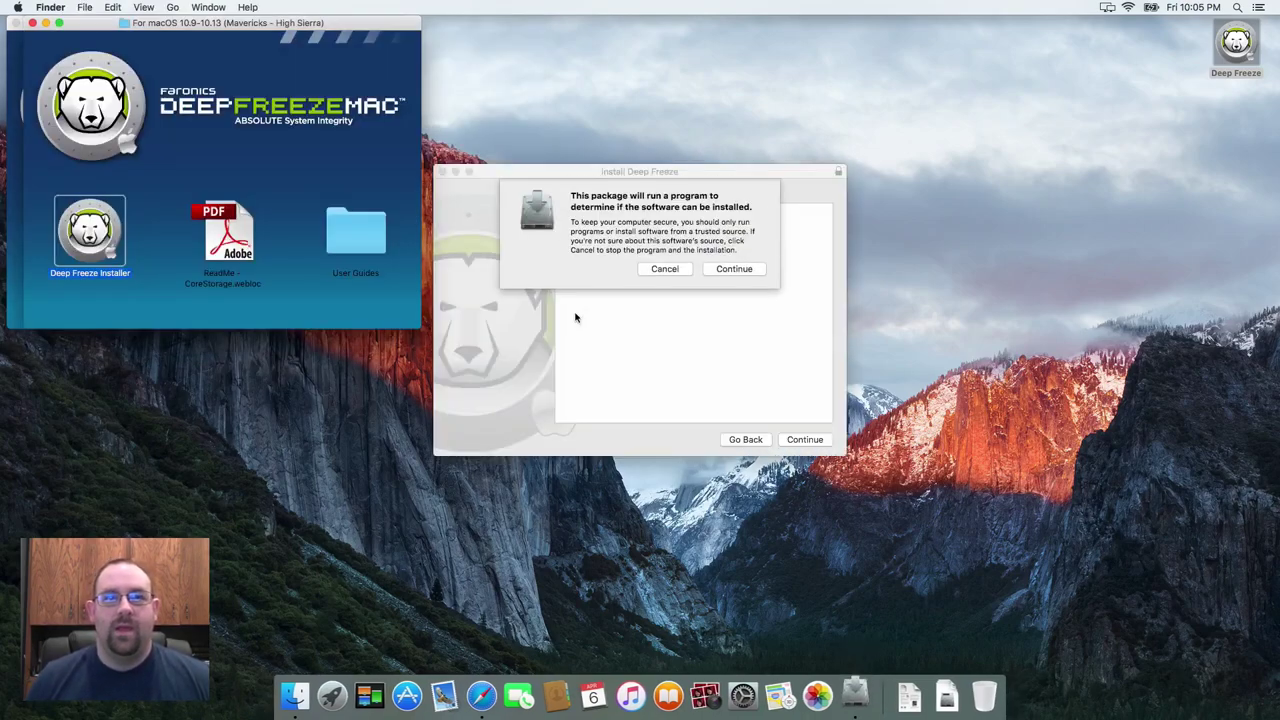
{"action": "left_click", "coordinate": [734, 270]}
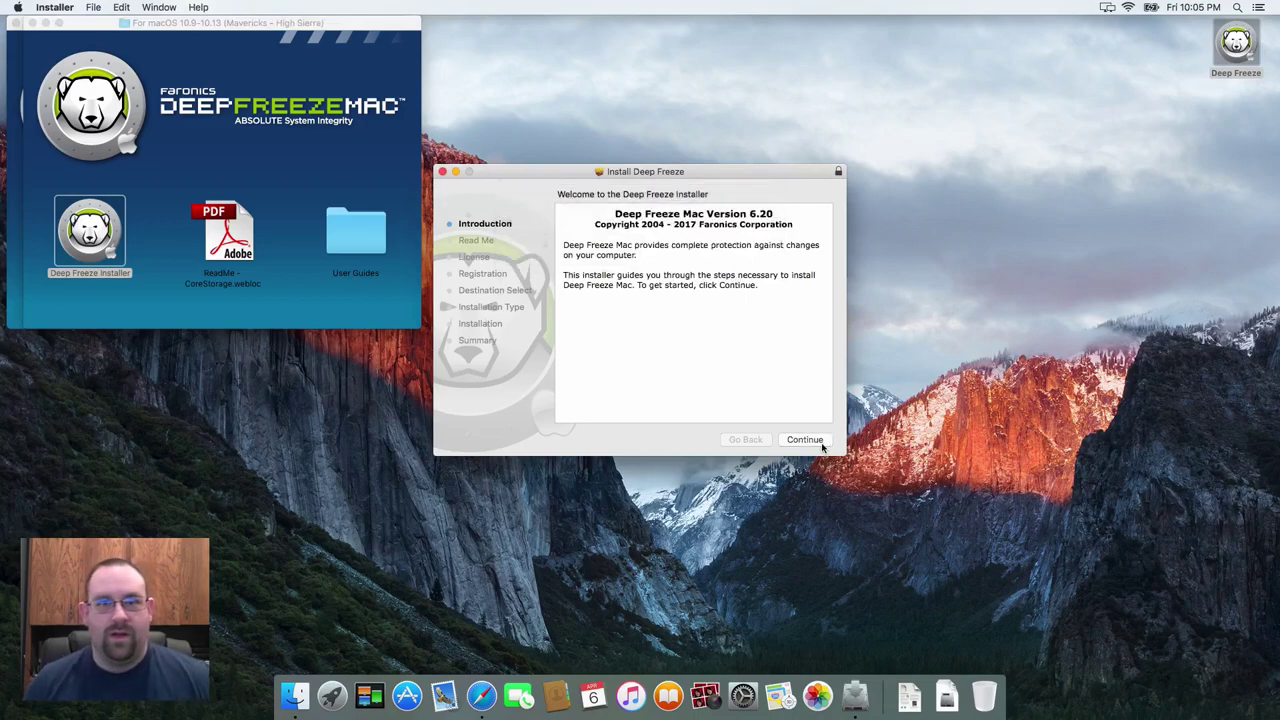
{"action": "left_click", "coordinate": [820, 445]}
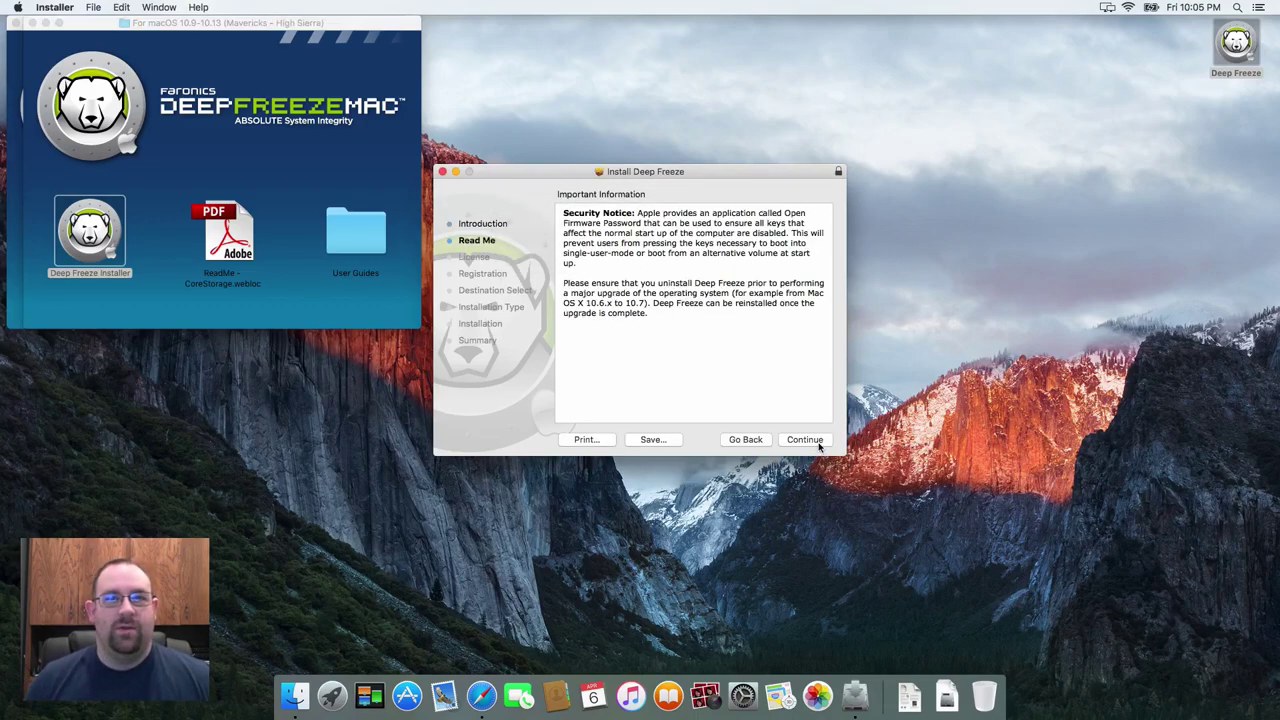
{"action": "left_click", "coordinate": [819, 445]}
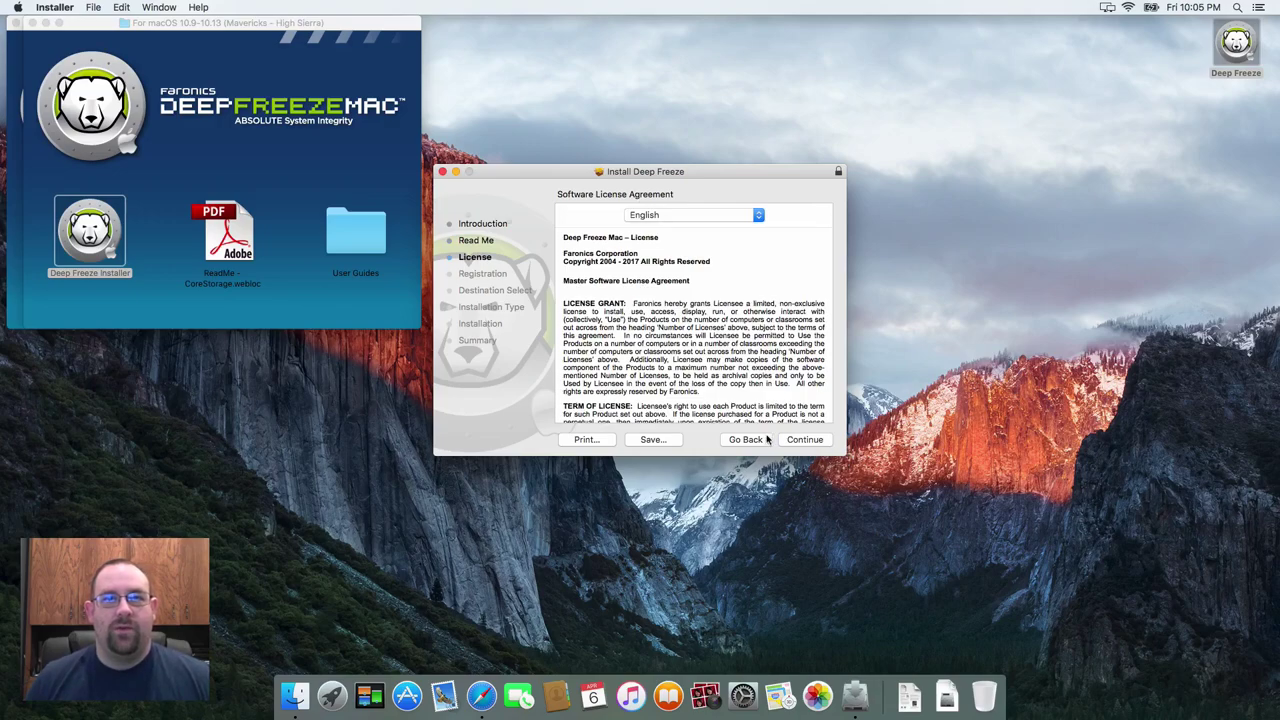
{"action": "left_click", "coordinate": [758, 440]}
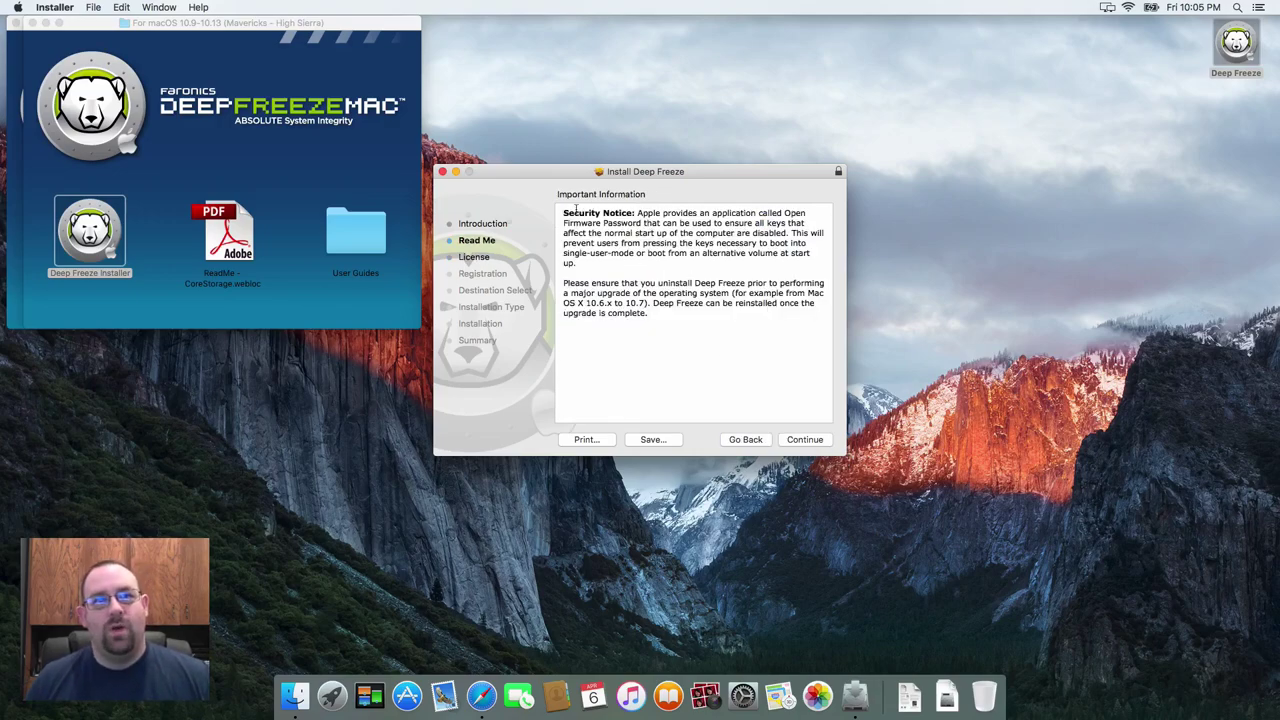
{"action": "left_click_drag", "start_coordinate": [563, 209], "coordinate": [707, 340]}
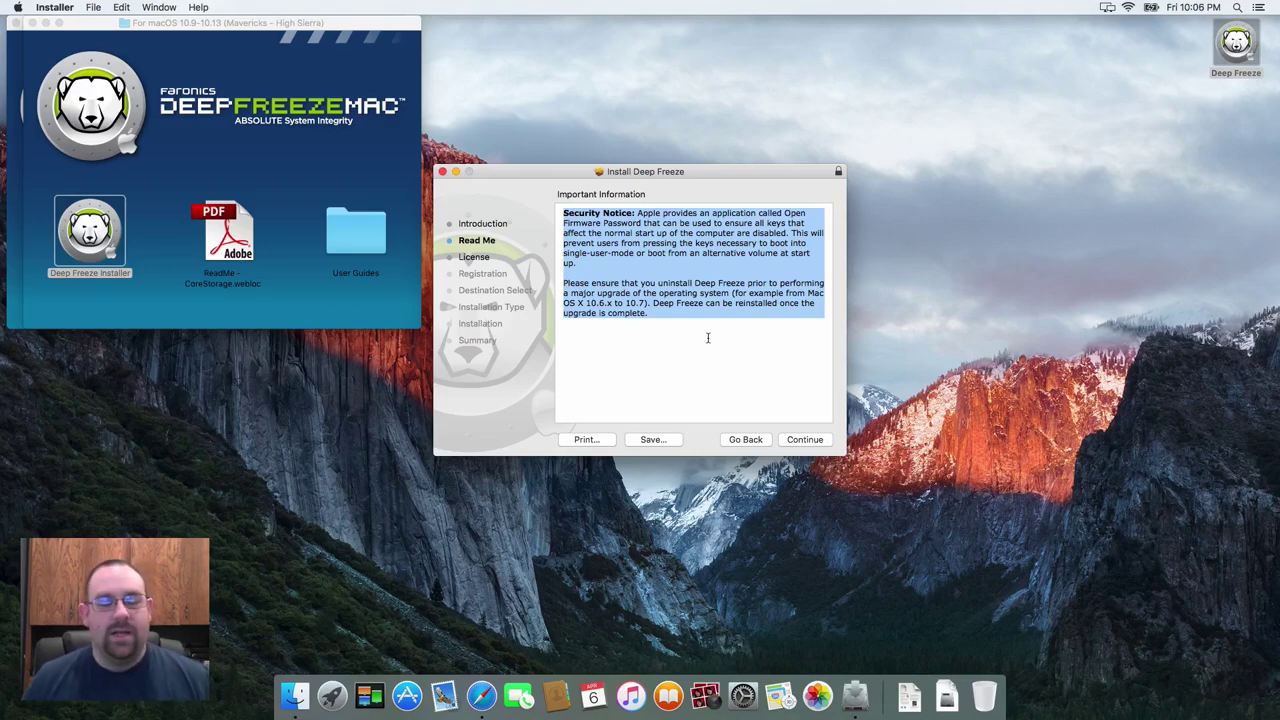
{"action": "left_click", "coordinate": [701, 338]}
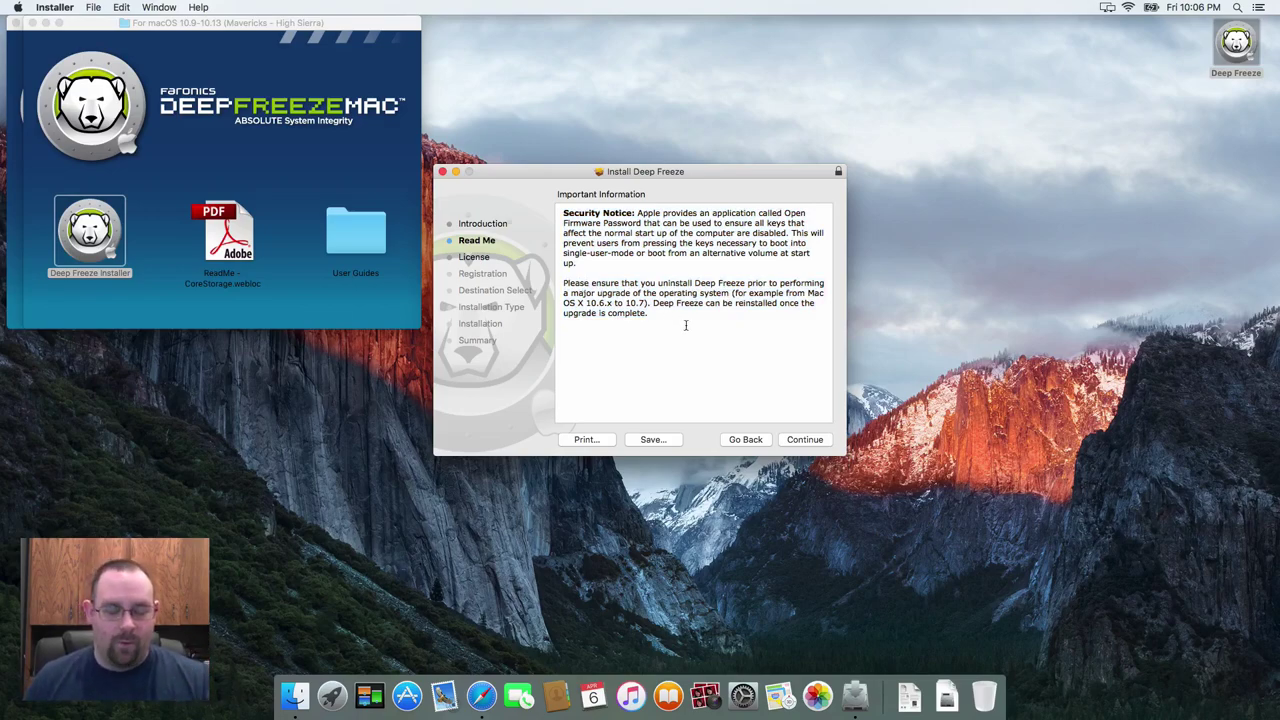
- Accept the license, skip the licence key, and install on Macintosh HD with the administrator password
{"action": "left_click", "coordinate": [805, 441]}
{"action": "left_click", "coordinate": [805, 441]}
{"action": "left_click", "coordinate": [763, 280]}
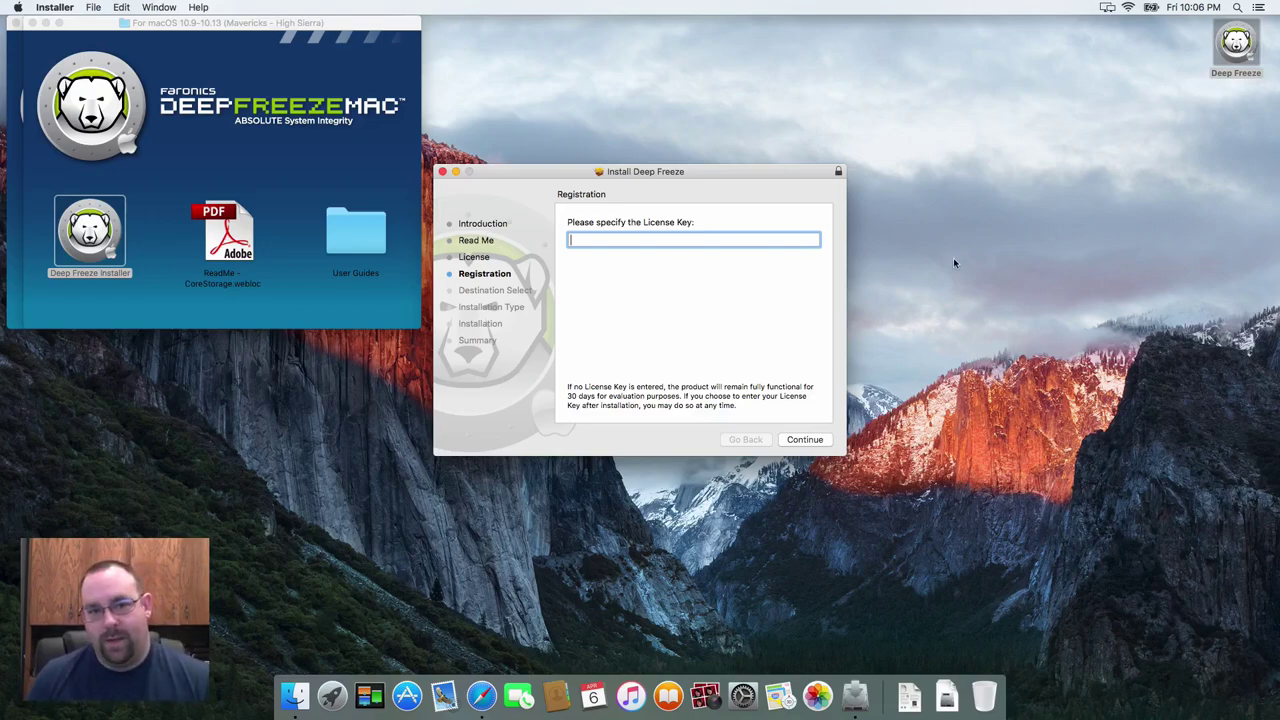
{"action": "left_click", "coordinate": [804, 440]}
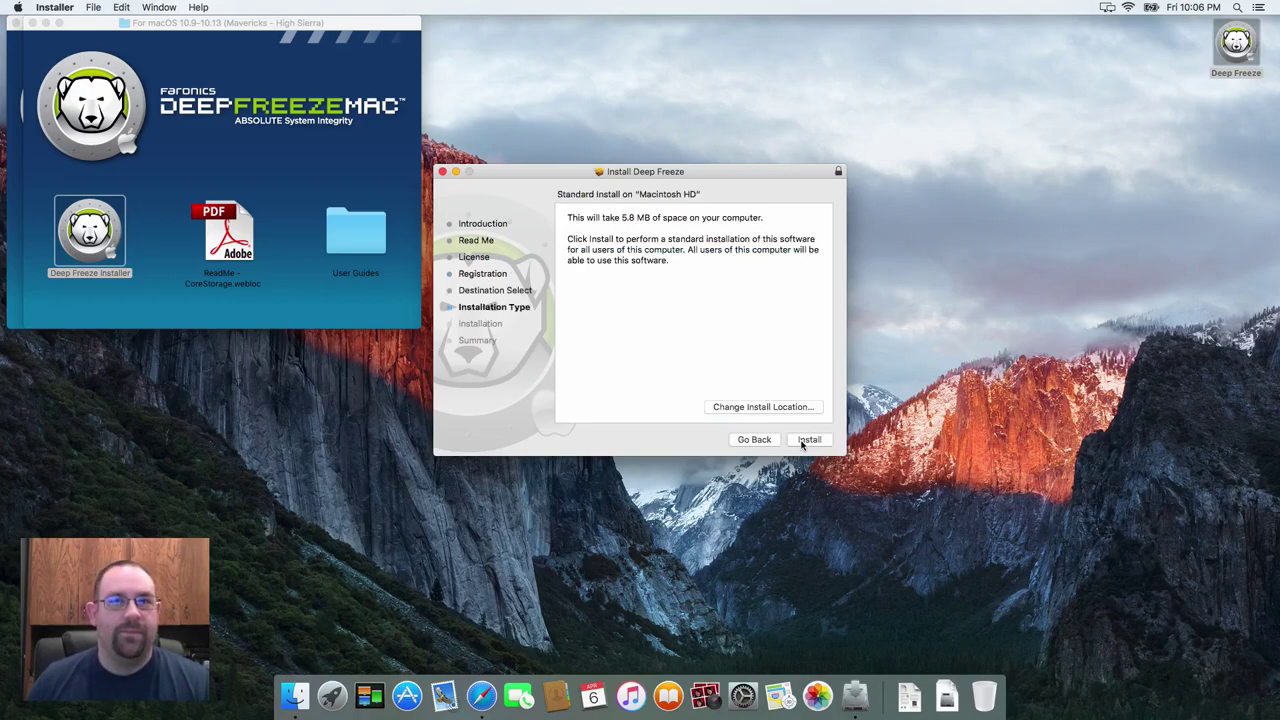
{"action": "left_click", "coordinate": [809, 440]}
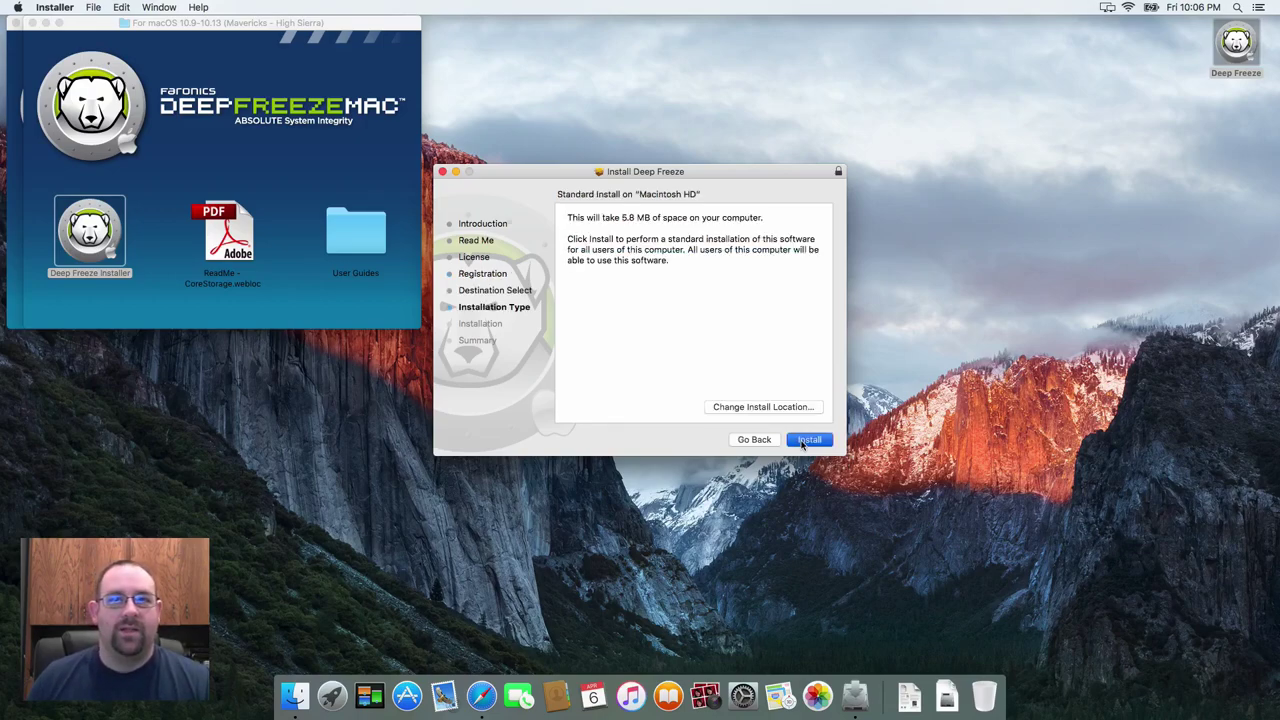
{"action": "type", "text": "admin"}
{"action": "key", "text": "Return"}
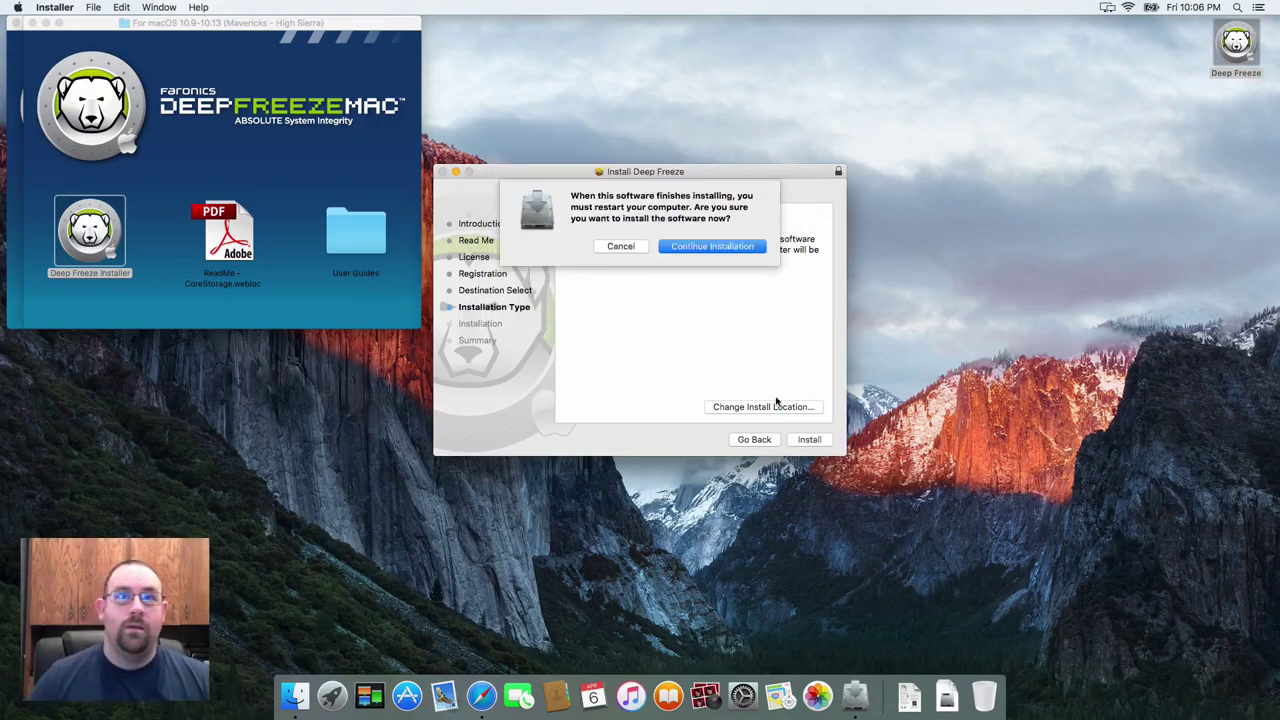
{"action": "left_click", "coordinate": [702, 247]}
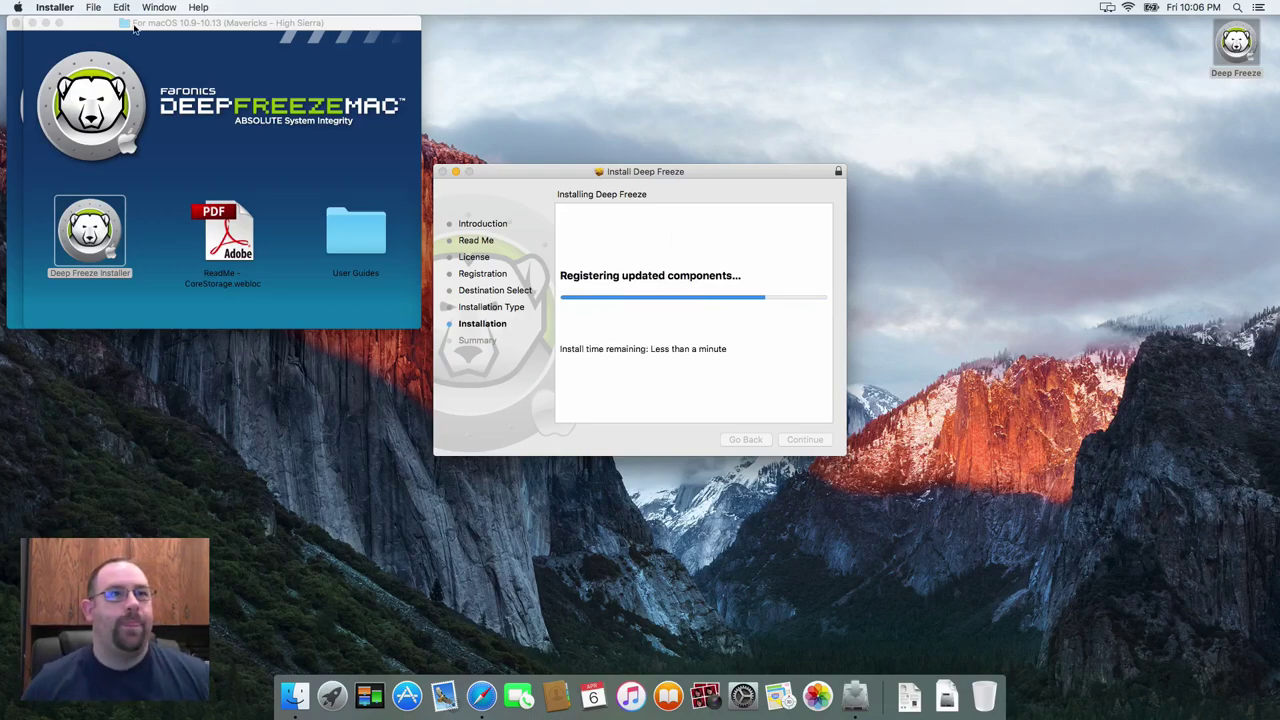
- Close the macOS 10.9-10.13 folder and Deep Freeze disk image windows, returning to Installer
{"action": "left_click", "coordinate": [36, 23]}
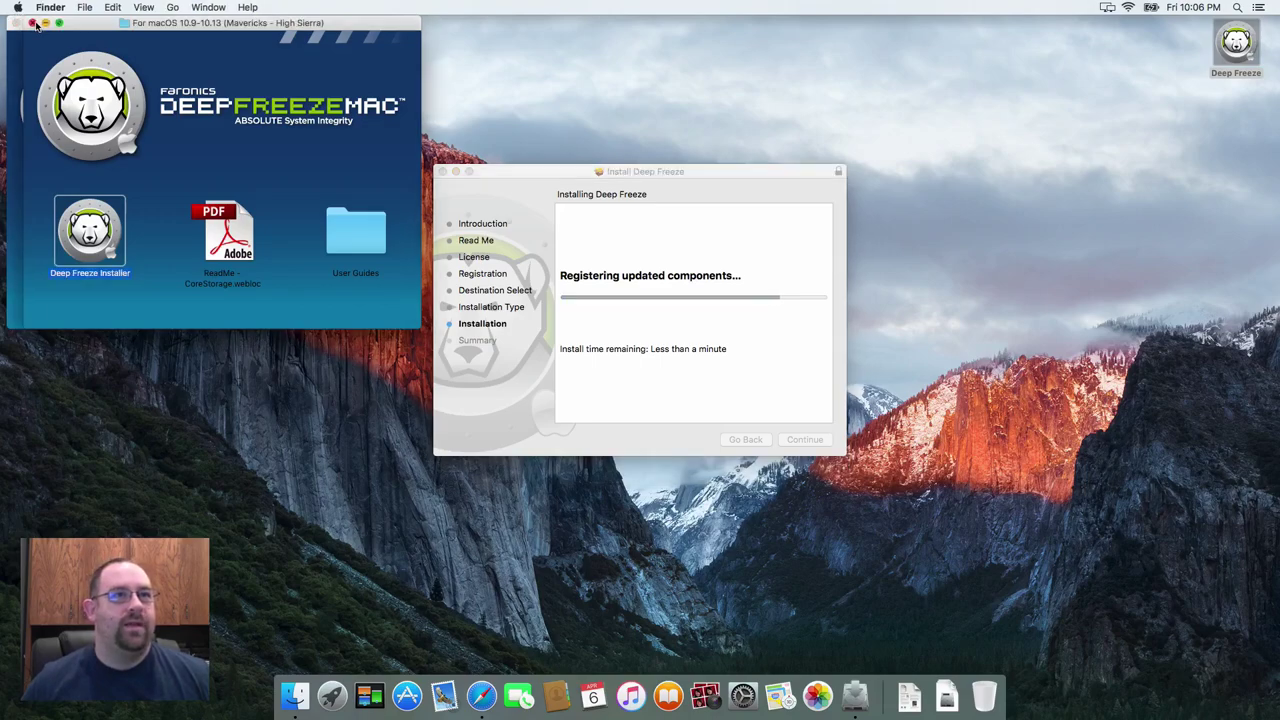
{"action": "left_click", "coordinate": [34, 23]}
{"action": "left_click", "coordinate": [18, 23]}
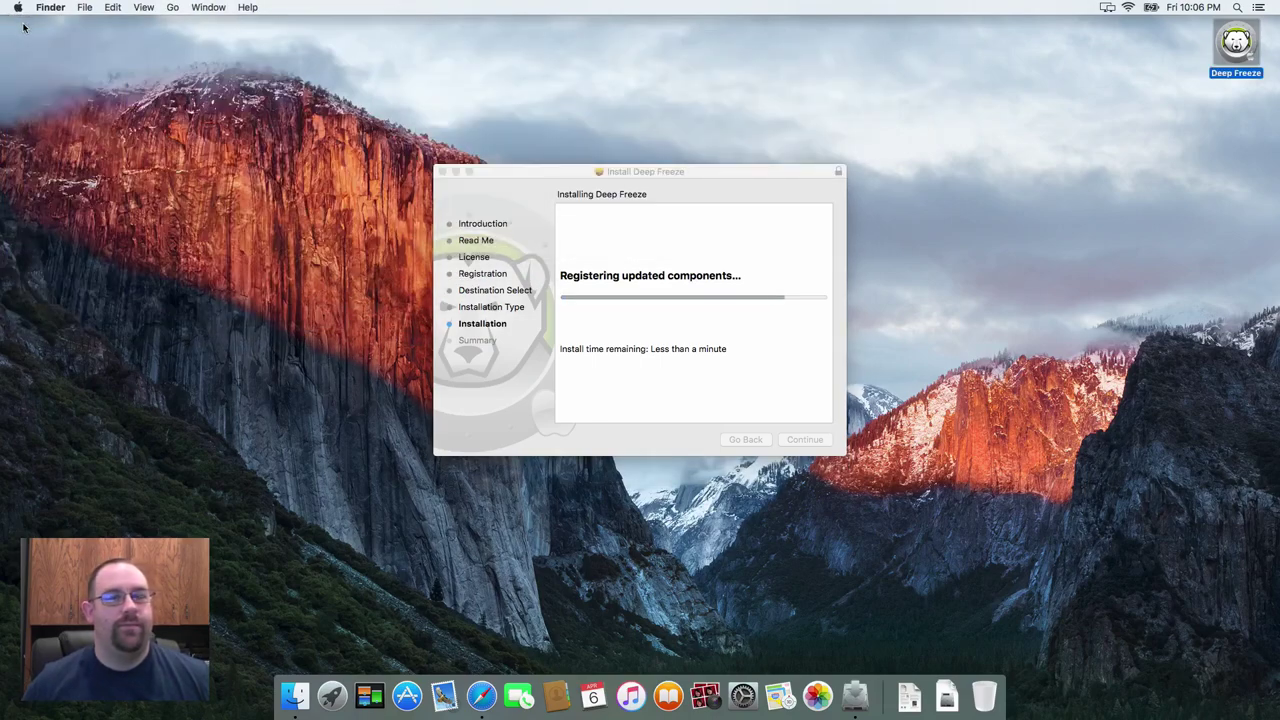
{"action": "left_click", "coordinate": [590, 372]}
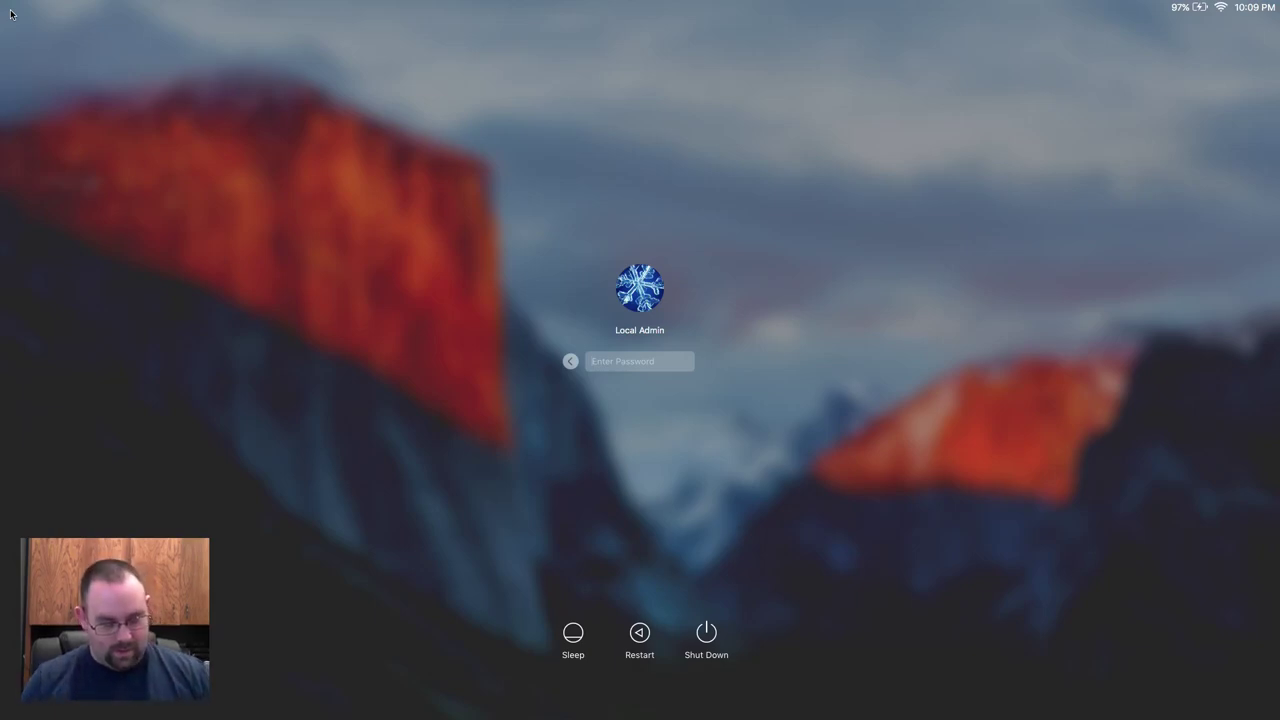
- Enter the administrator password at the login screen to reach the desktop
{"action": "type", "text": "•••••"}
{"action": "key", "text": "Return"}
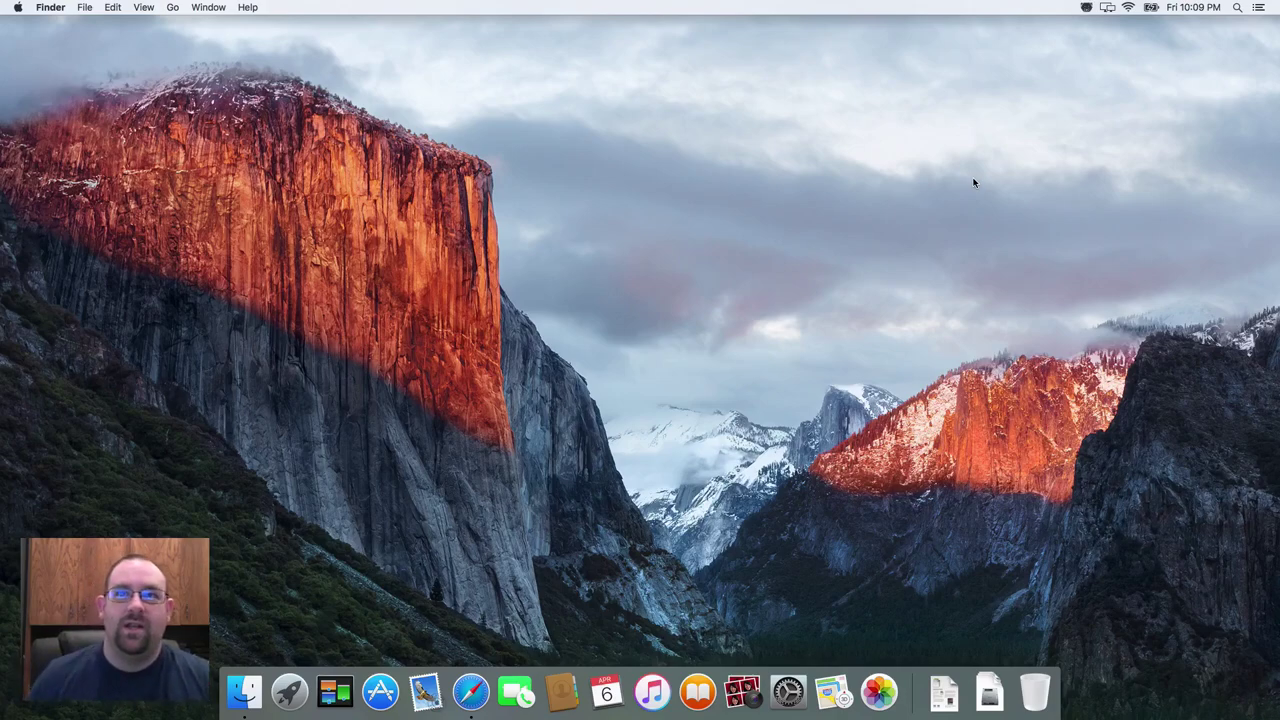
- Log in via the Deep Freeze menu-bar icon and create DF user admin with its password entered twice
{"action": "left_click", "coordinate": [1086, 7]}
{"action": "left_click", "coordinate": [1097, 36]}
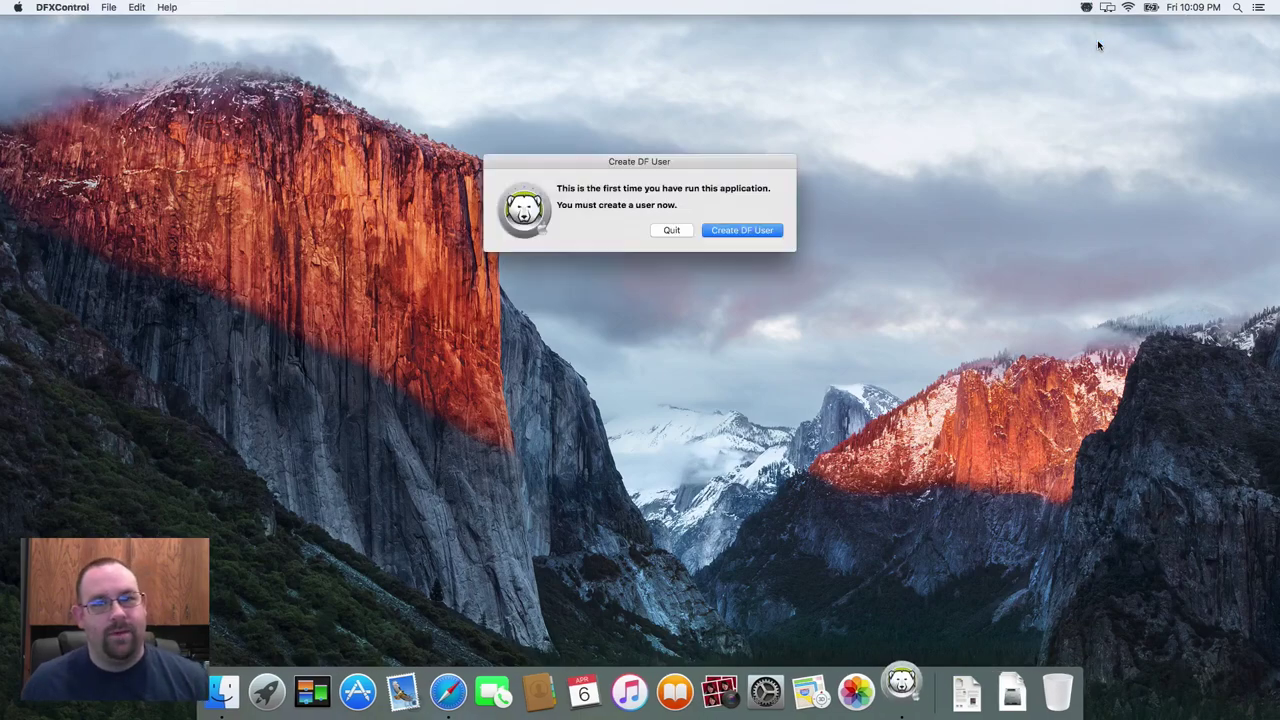
{"action": "left_click", "coordinate": [752, 237]}
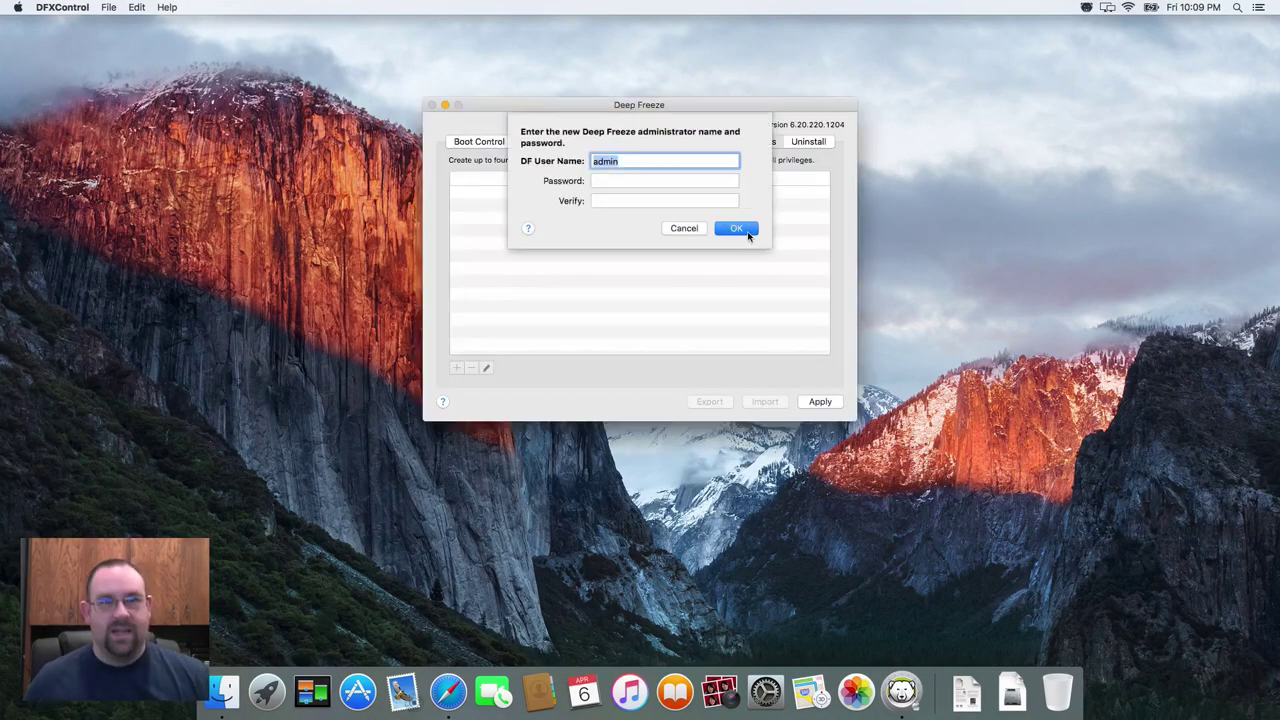
{"action": "key", "text": "Tab"}
{"action": "type", "text": "admin"}
{"action": "key", "text": "Tab"}
{"action": "type", "text": "admin"}
{"action": "key", "text": "Return"}
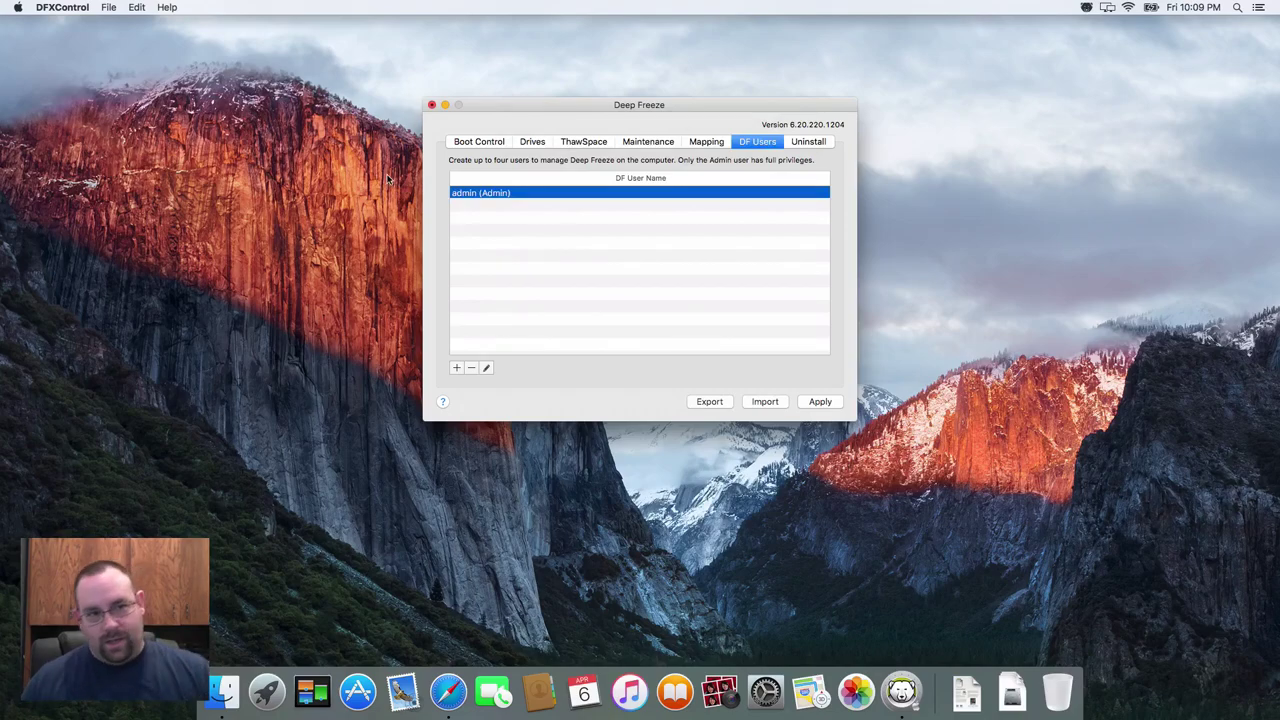
- Check Boot Control shows the computer booting Frozen, then open a new Finder window
{"action": "left_click", "coordinate": [467, 142]}
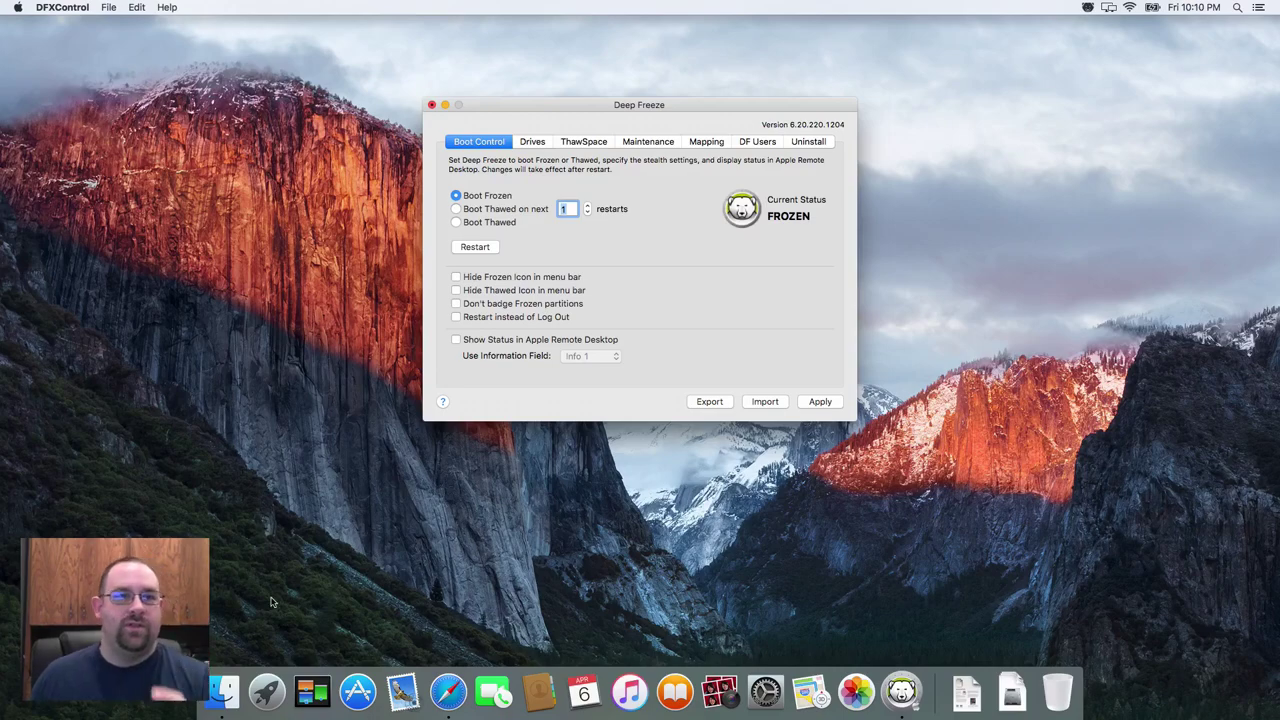
{"action": "left_click", "coordinate": [223, 692]}
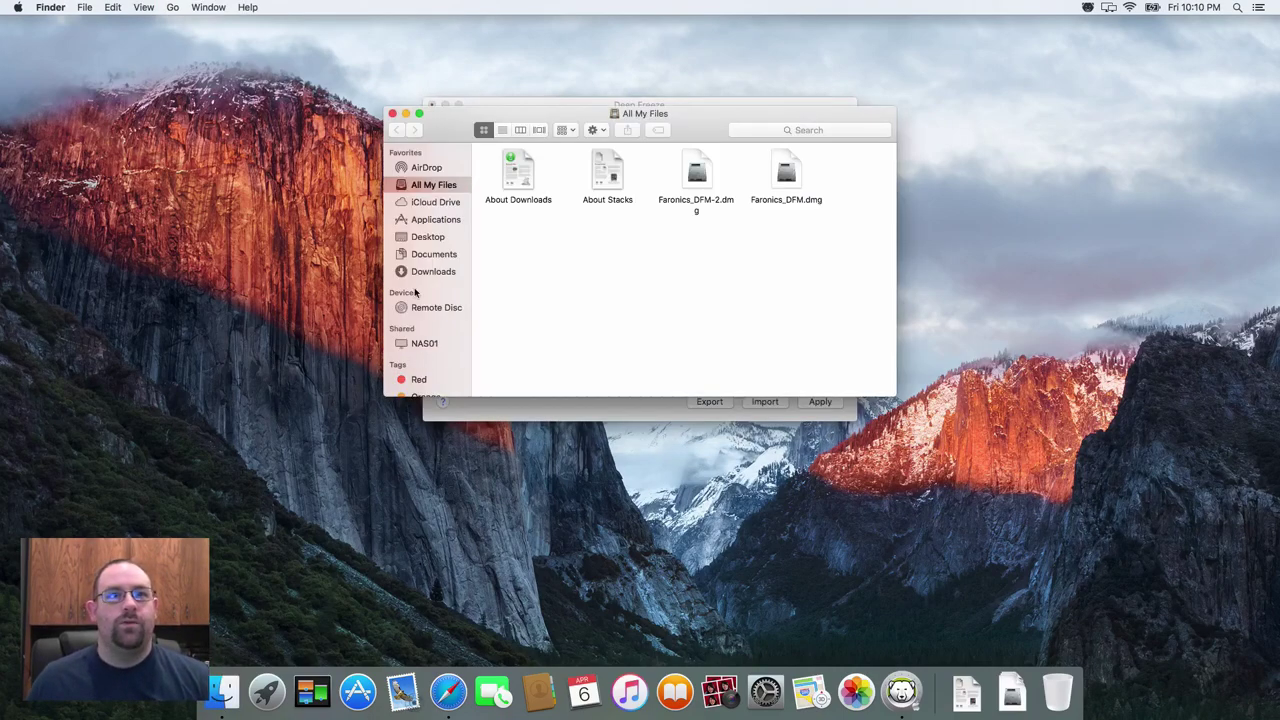
- Tick Hard disks in Finder Preferences' General settings so Macintosh HD appears on the desktop
{"action": "scroll", "coordinate": [419, 238], "scroll_direction": "up", "scroll_amount": 1}
{"action": "scroll", "coordinate": [419, 238], "scroll_direction": "down", "scroll_amount": 1}
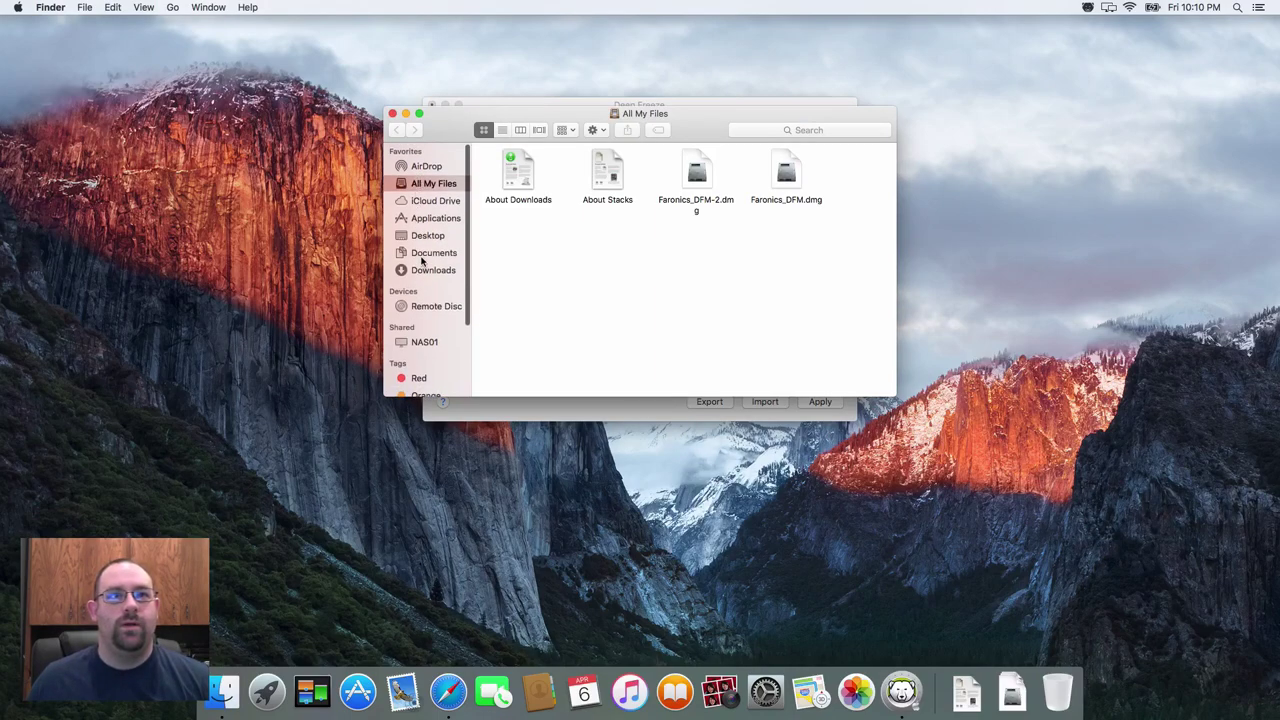
{"action": "left_click", "coordinate": [424, 238]}
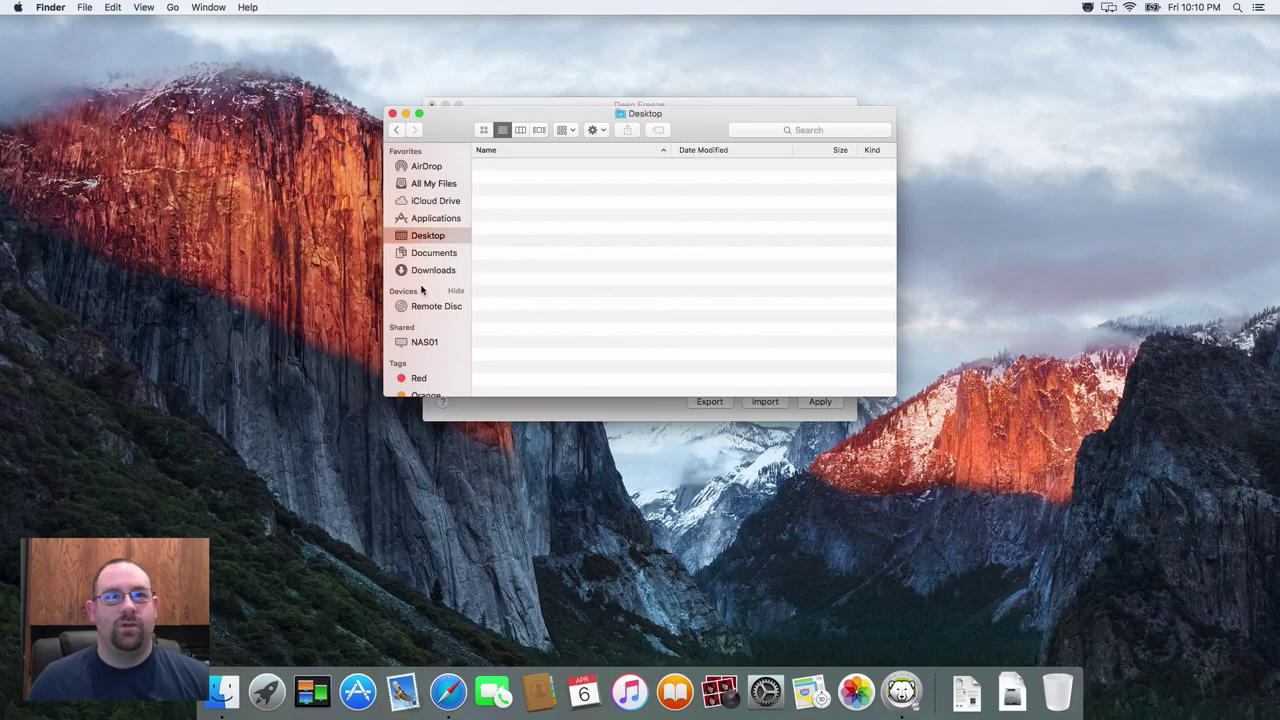
{"action": "scroll", "coordinate": [421, 321], "scroll_direction": "down", "scroll_amount": 10}
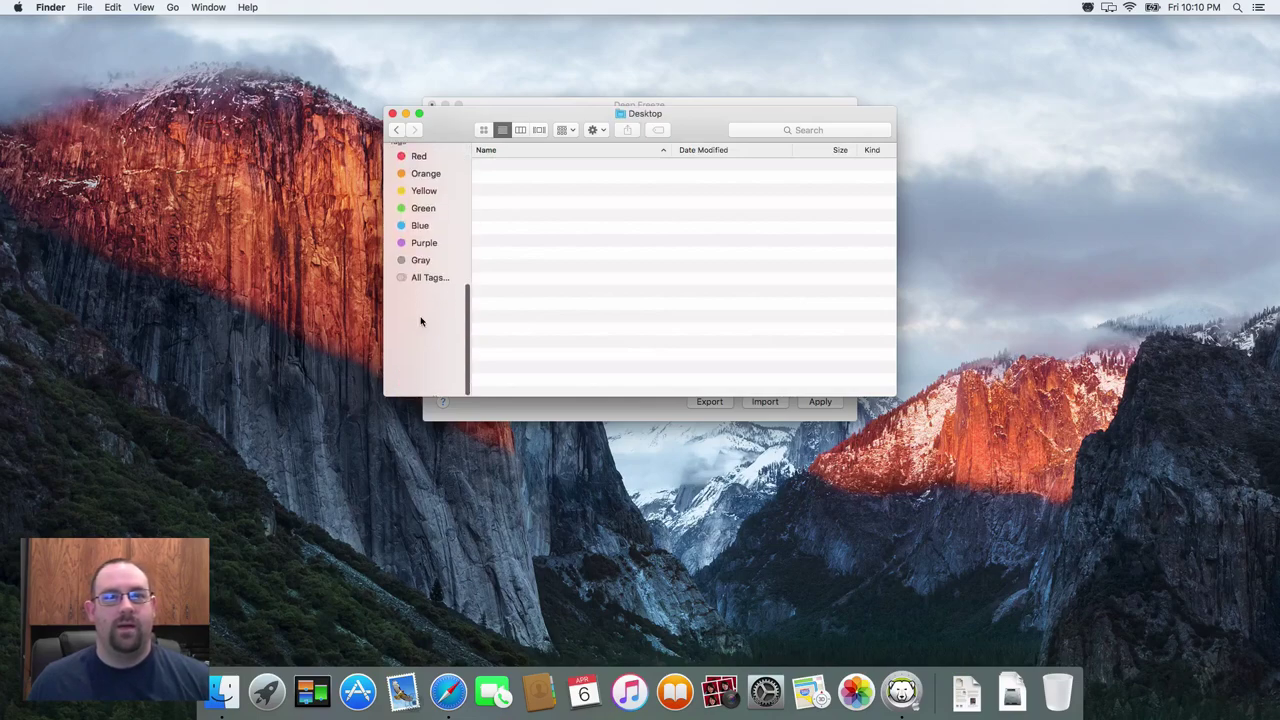
{"action": "scroll", "coordinate": [421, 321], "scroll_direction": "up", "scroll_amount": 10}
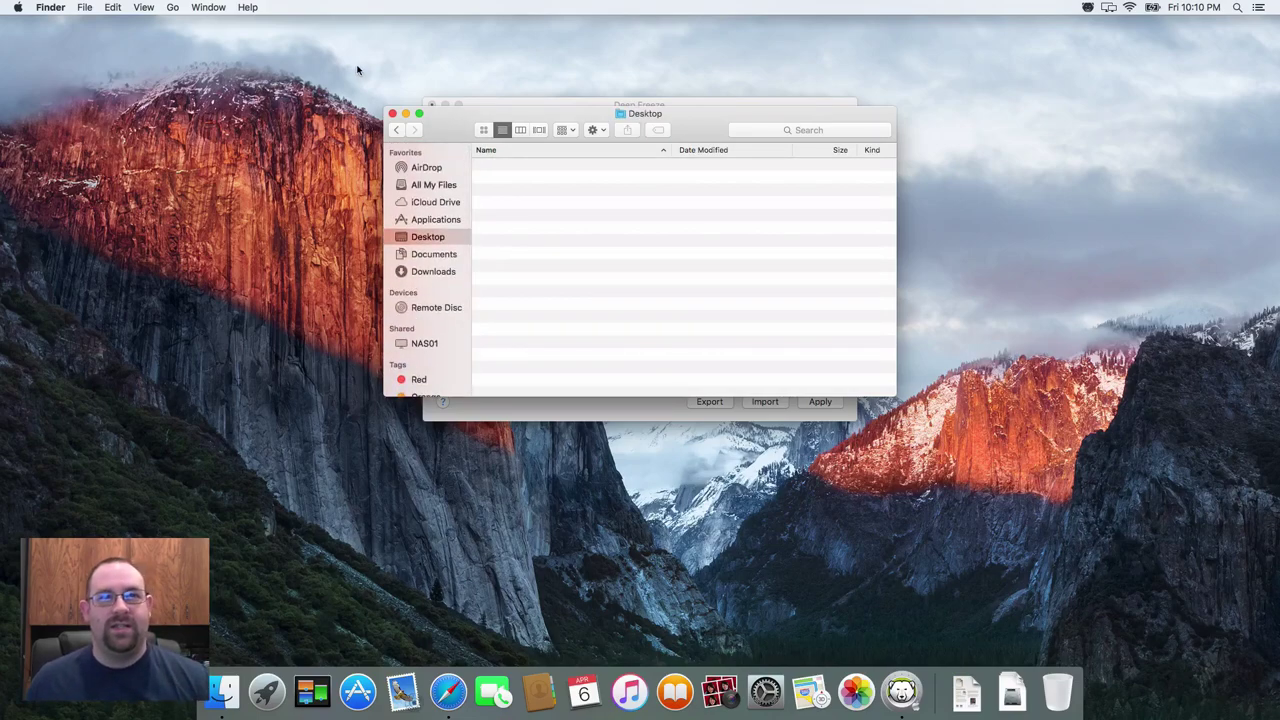
{"action": "left_click", "coordinate": [391, 114]}
{"action": "key", "text": "super+comma"}
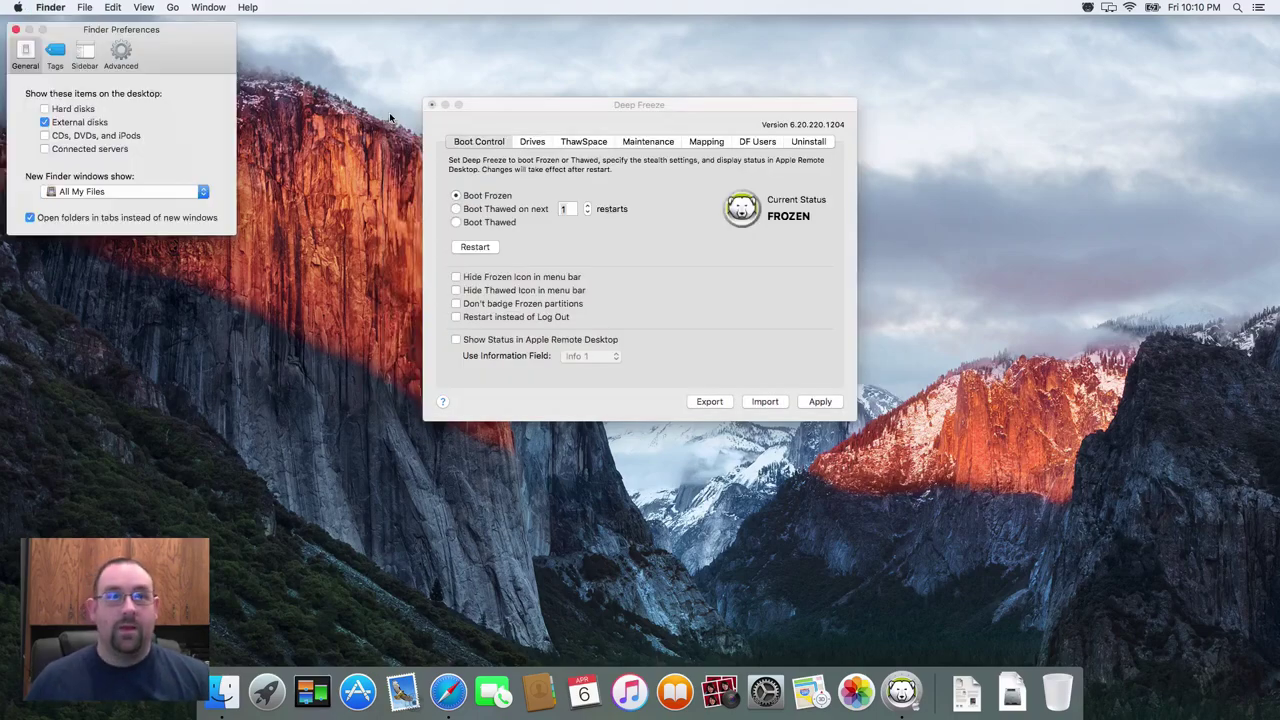
{"action": "left_click", "coordinate": [88, 110]}
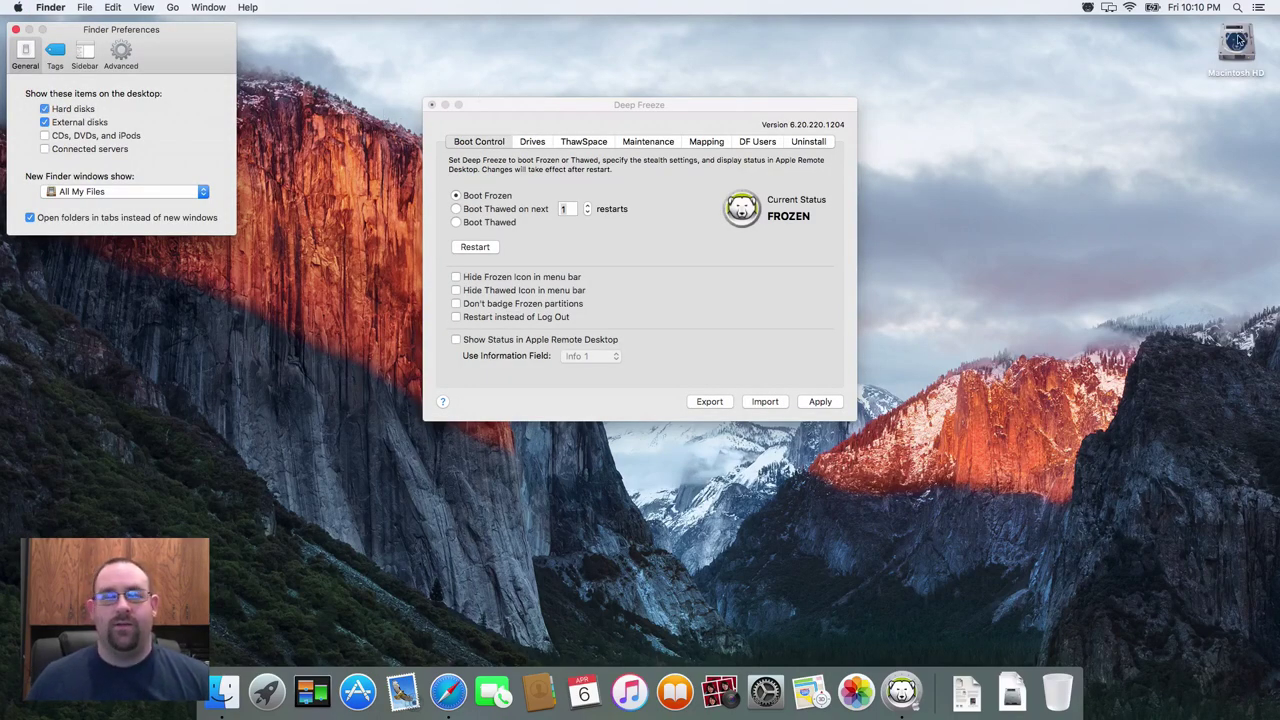
{"action": "left_click", "coordinate": [15, 29]}
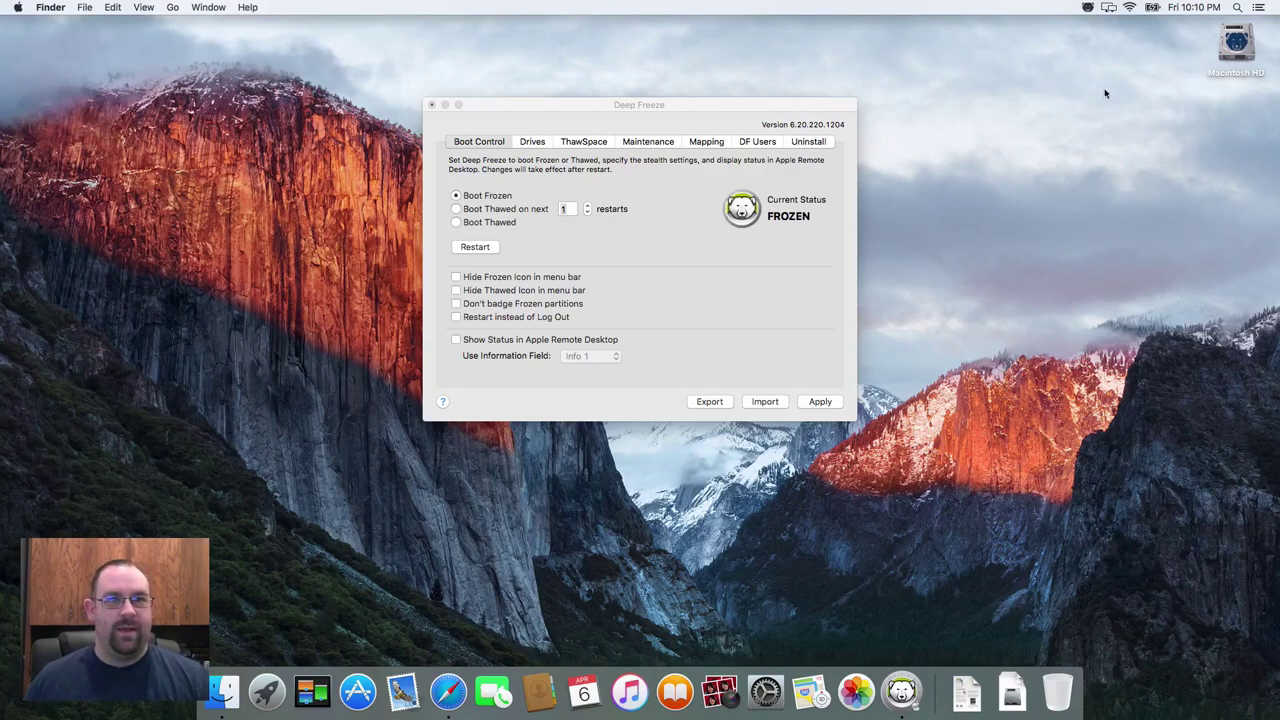
- Confirm Macintosh HD is Frozen under Drives, then view the empty ThawSpace list
{"action": "left_click", "coordinate": [544, 141]}
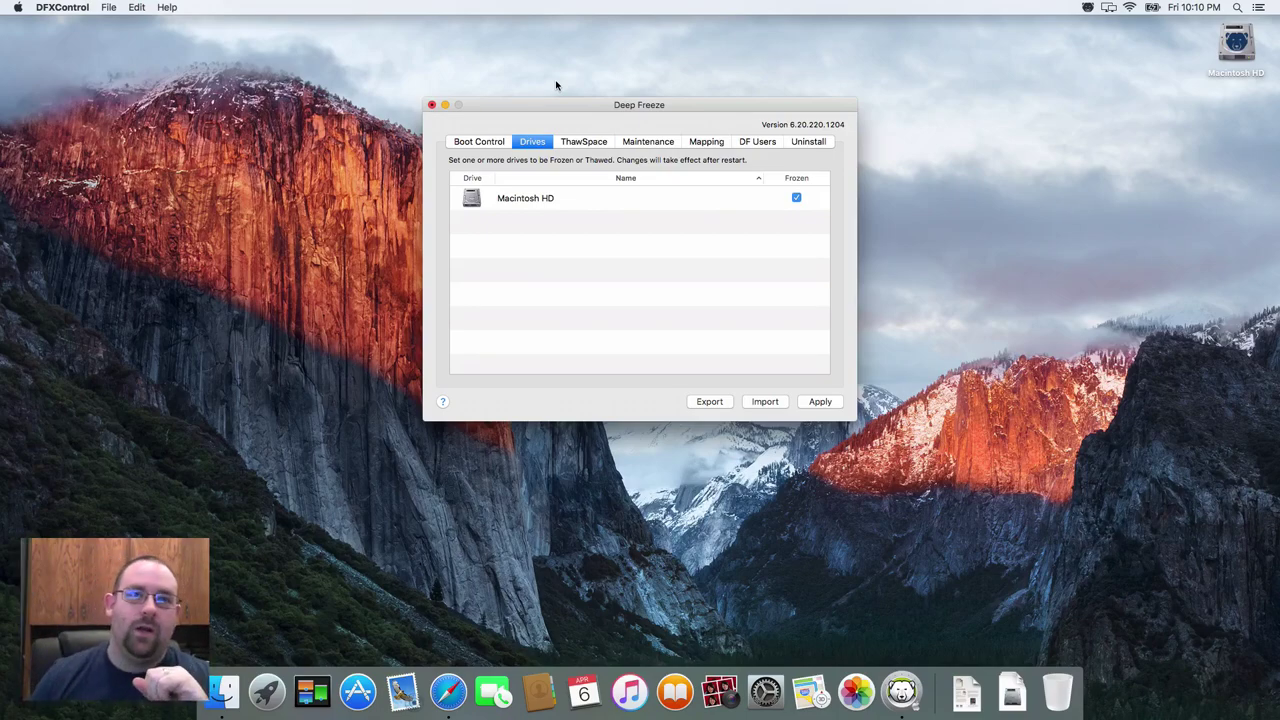
{"action": "left_click", "coordinate": [587, 146]}
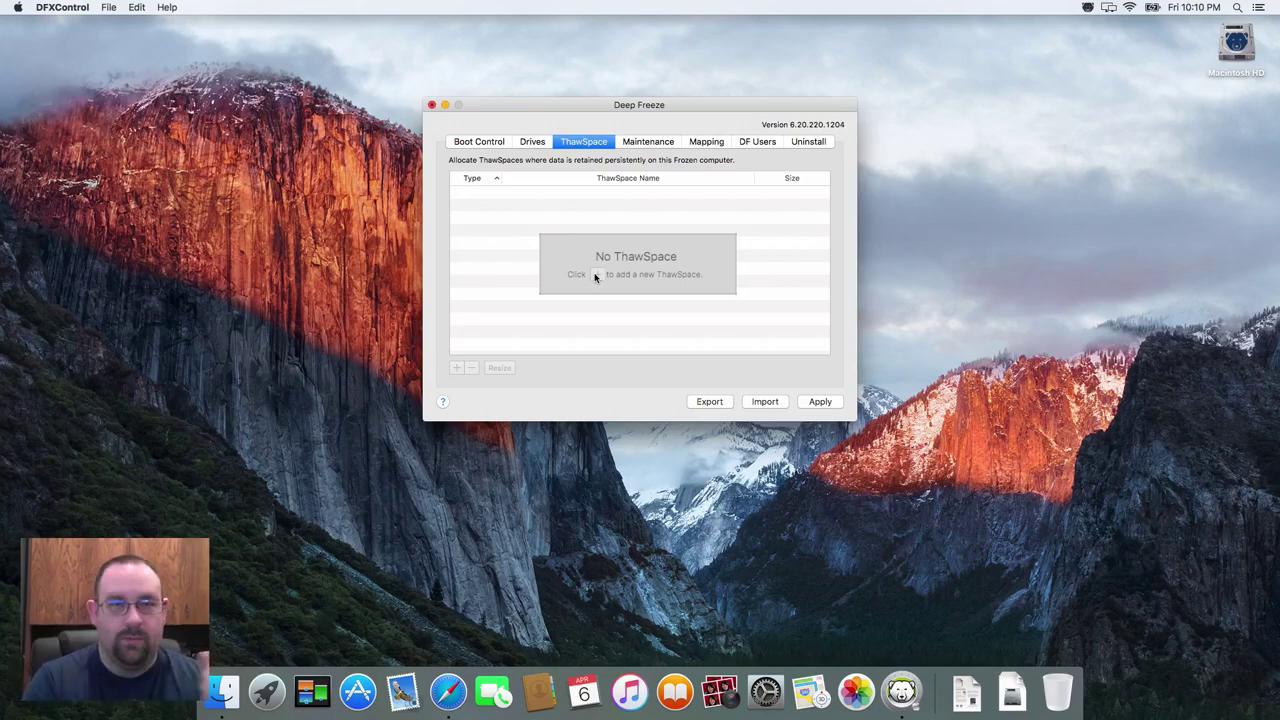
- Add a Monday 12:00–1:00 PM maintenance schedule that installs Apple software updates
{"action": "left_click", "coordinate": [641, 141]}
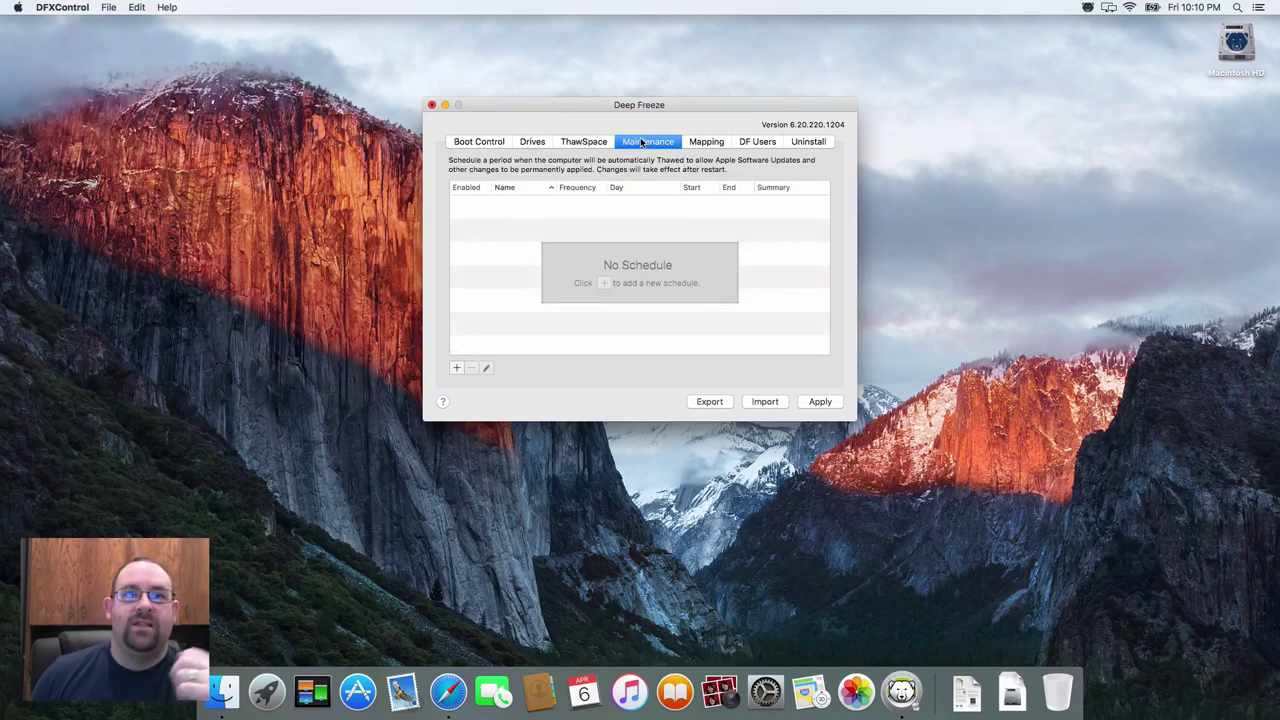
{"action": "left_click", "coordinate": [457, 368]}
{"action": "left_click", "coordinate": [530, 257]}
{"action": "left_click", "coordinate": [515, 273]}
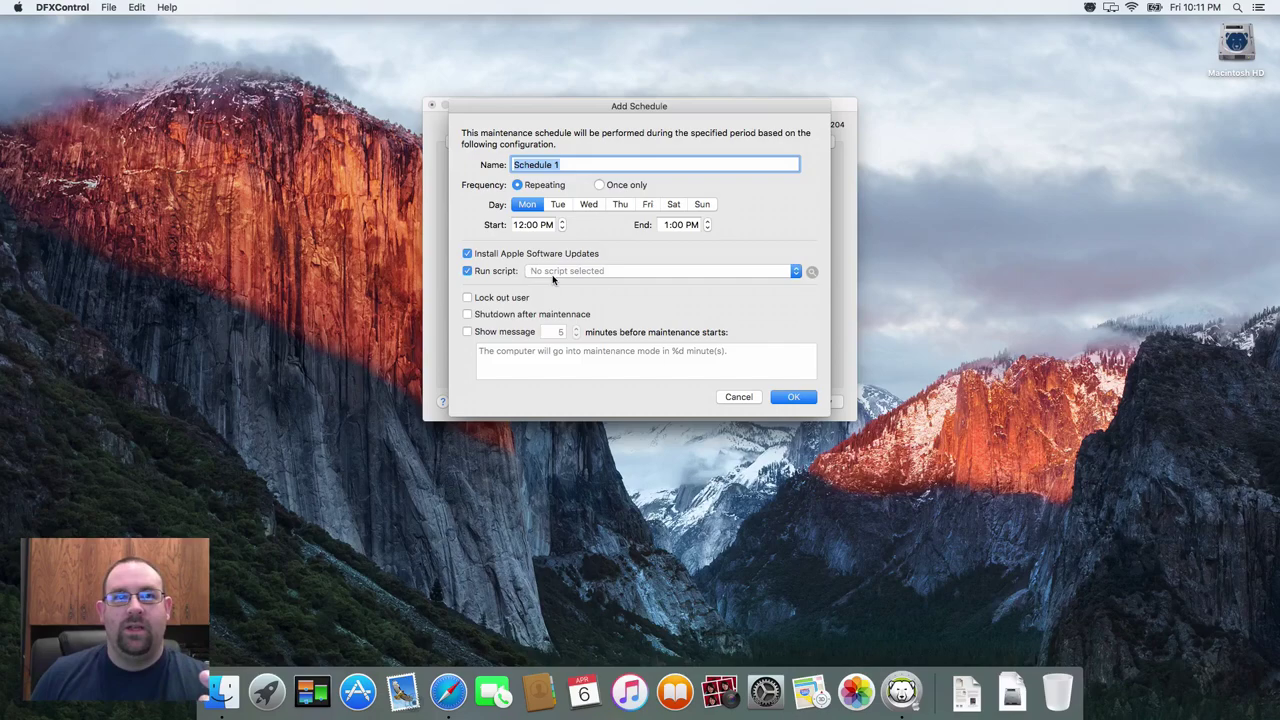
{"action": "left_click", "coordinate": [553, 279]}
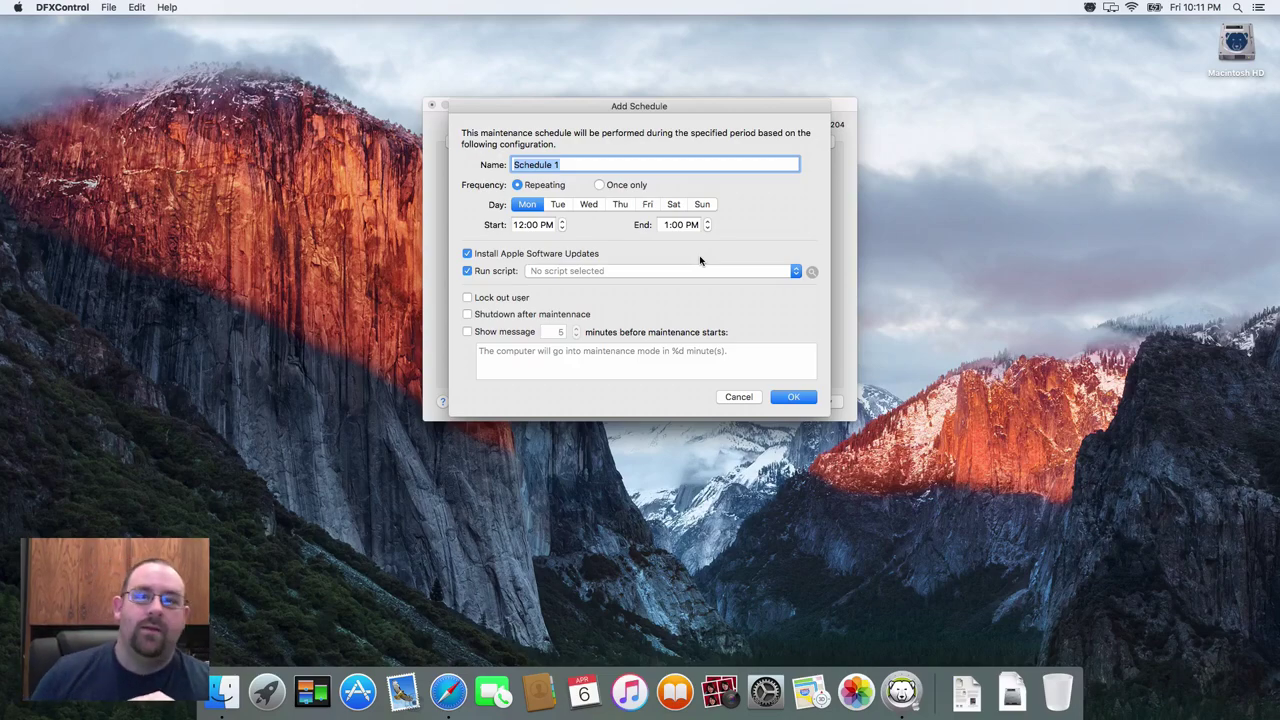
- Clear the no-script warning by disabling Run script, then save Schedule 1
{"action": "left_click", "coordinate": [781, 400]}
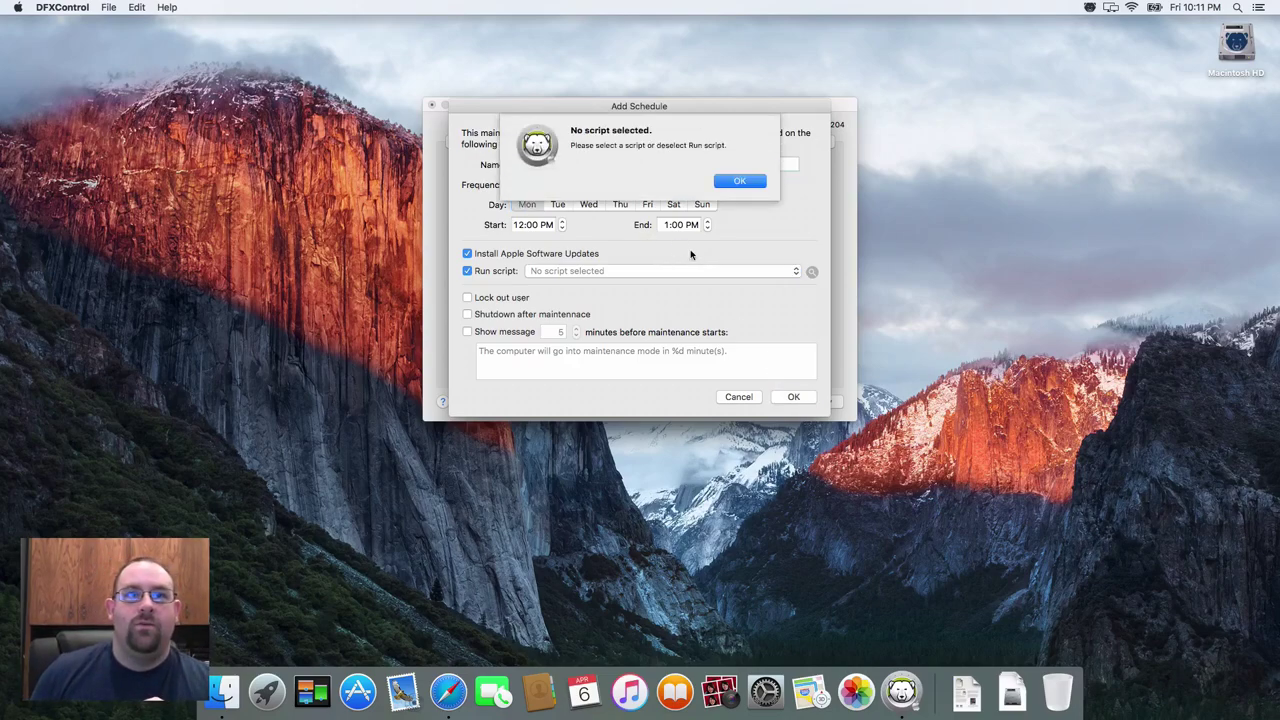
{"action": "left_click", "coordinate": [740, 181]}
{"action": "left_click", "coordinate": [486, 272]}
{"action": "left_click", "coordinate": [790, 397]}
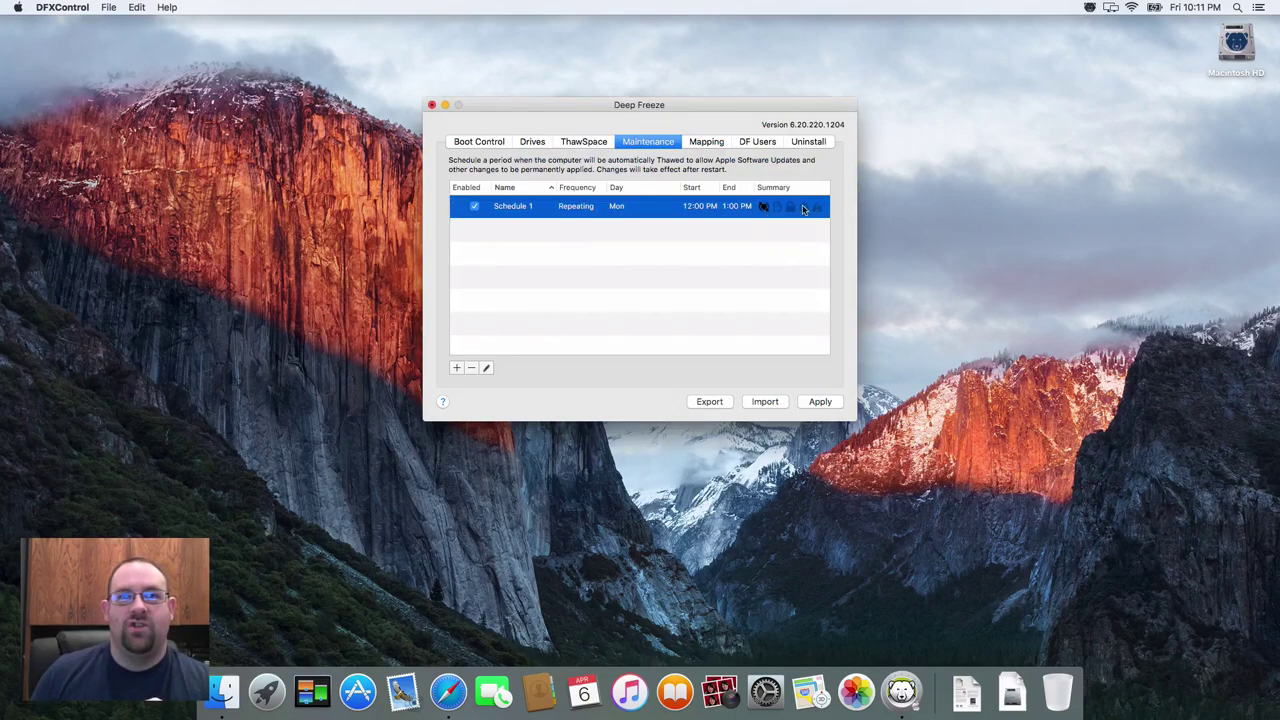
{"action": "left_click", "coordinate": [808, 242]}
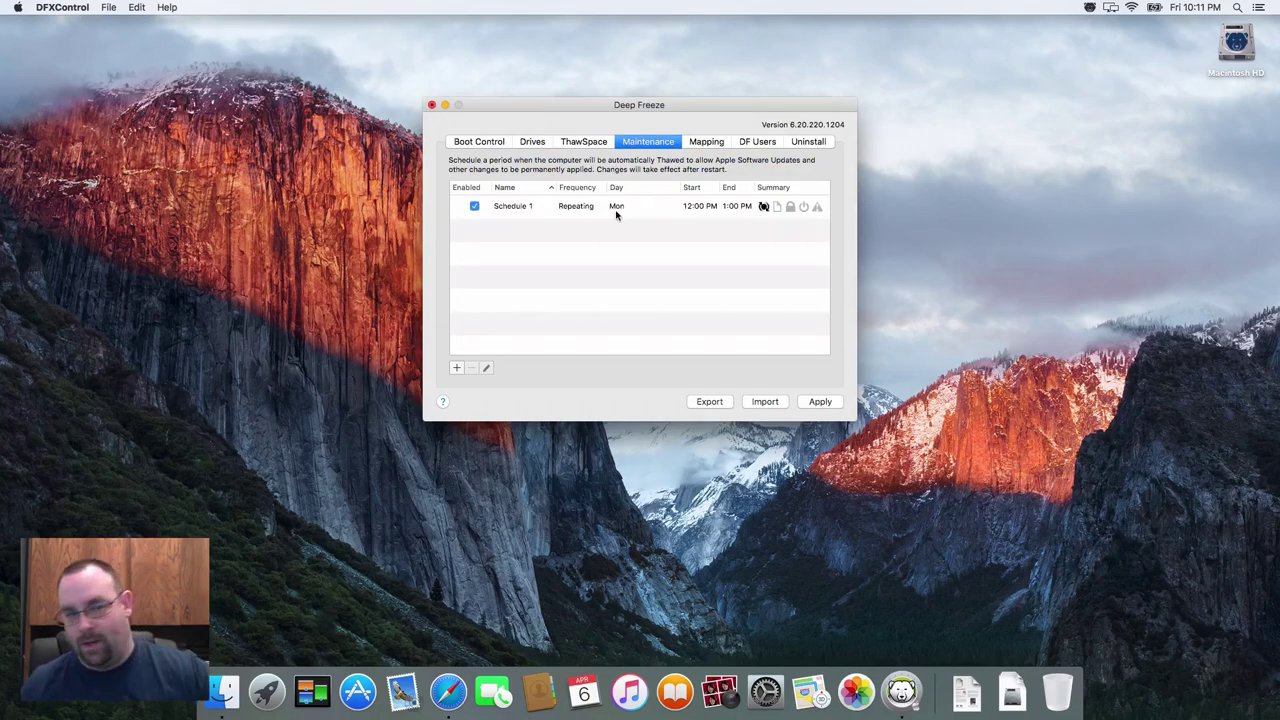
{"action": "left_click", "coordinate": [711, 140]}
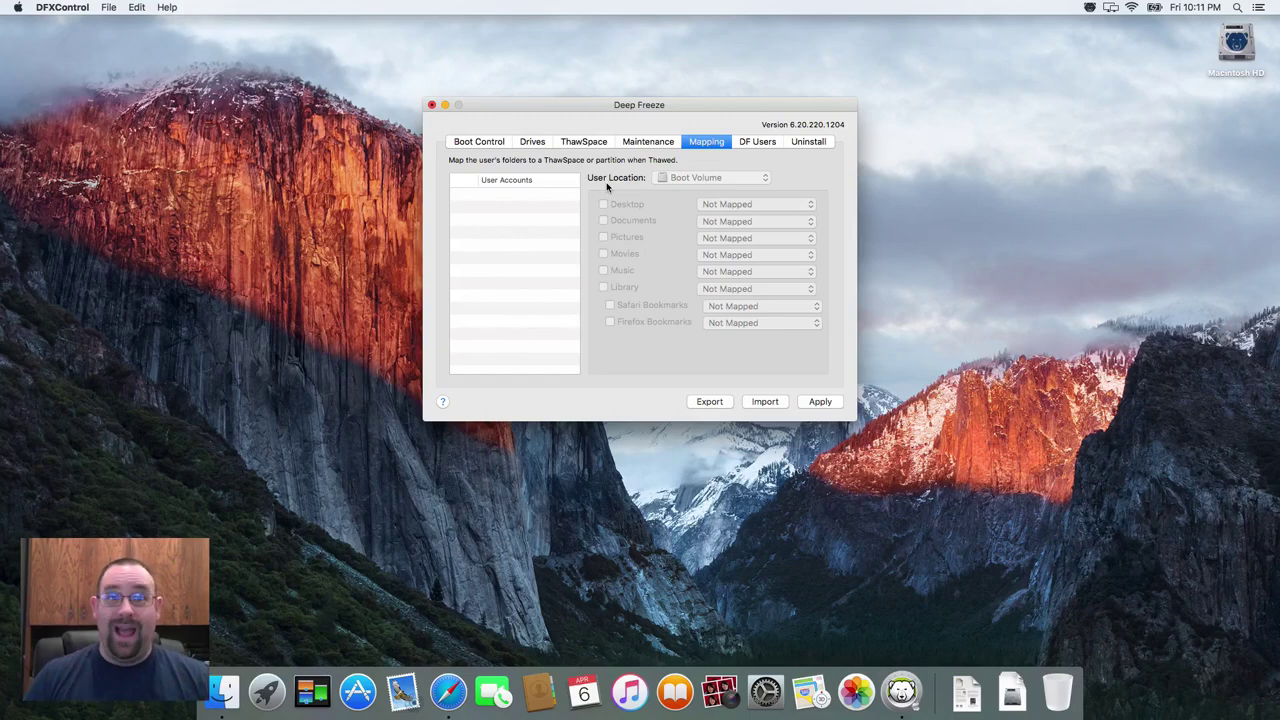
- Review the DF Users and Uninstall tabs, apply and confirm the settings, then close Deep Freeze
{"action": "left_click", "coordinate": [762, 148]}
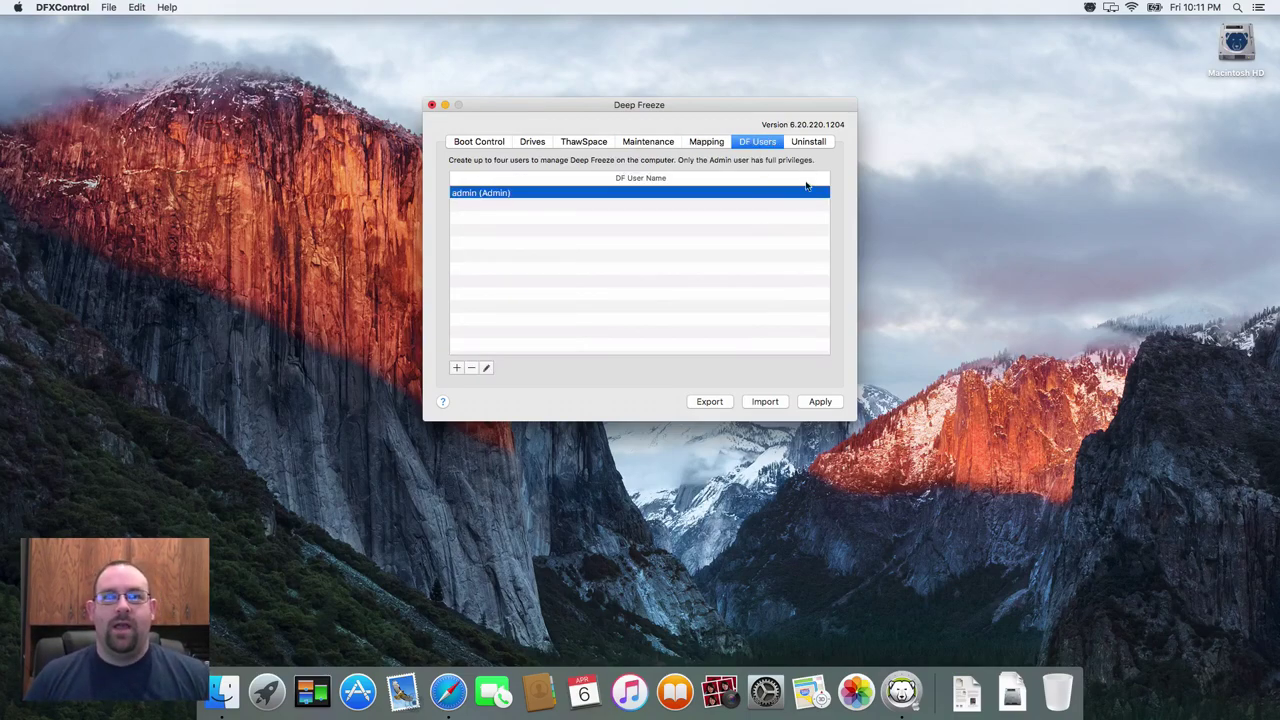
{"action": "left_click", "coordinate": [818, 144]}
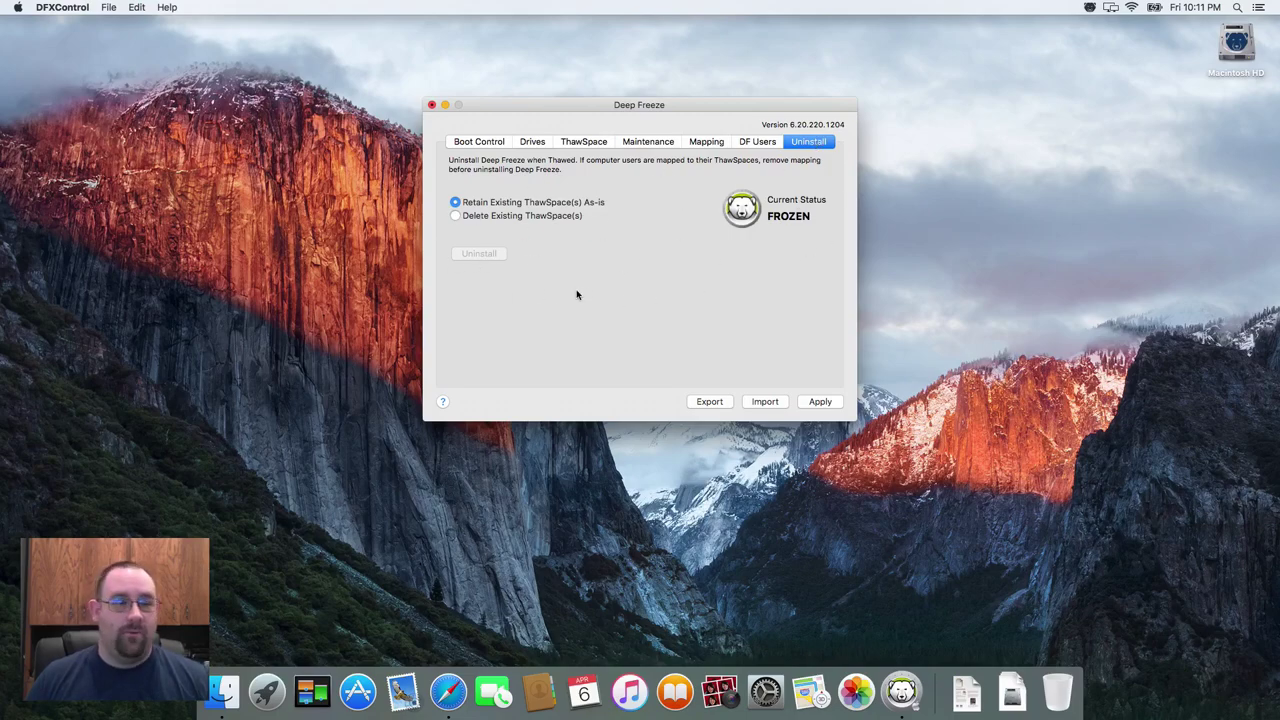
{"action": "left_click", "coordinate": [818, 403]}
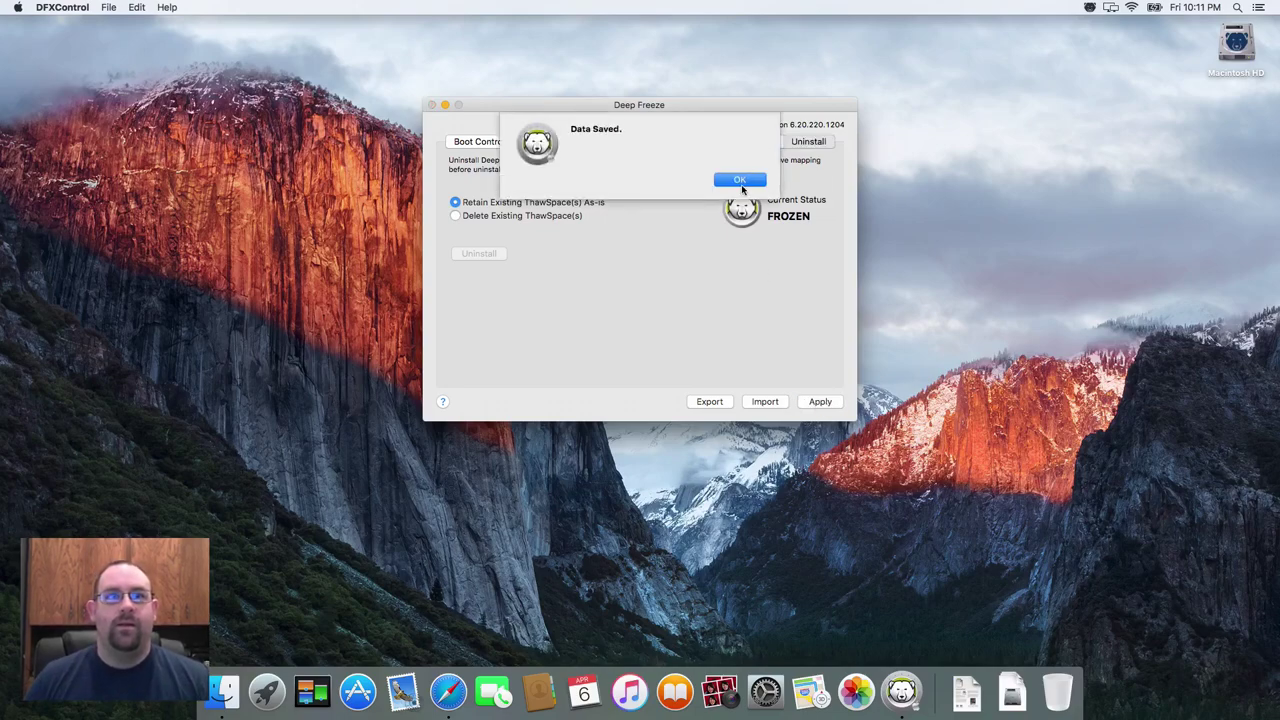
{"action": "left_click", "coordinate": [742, 182]}
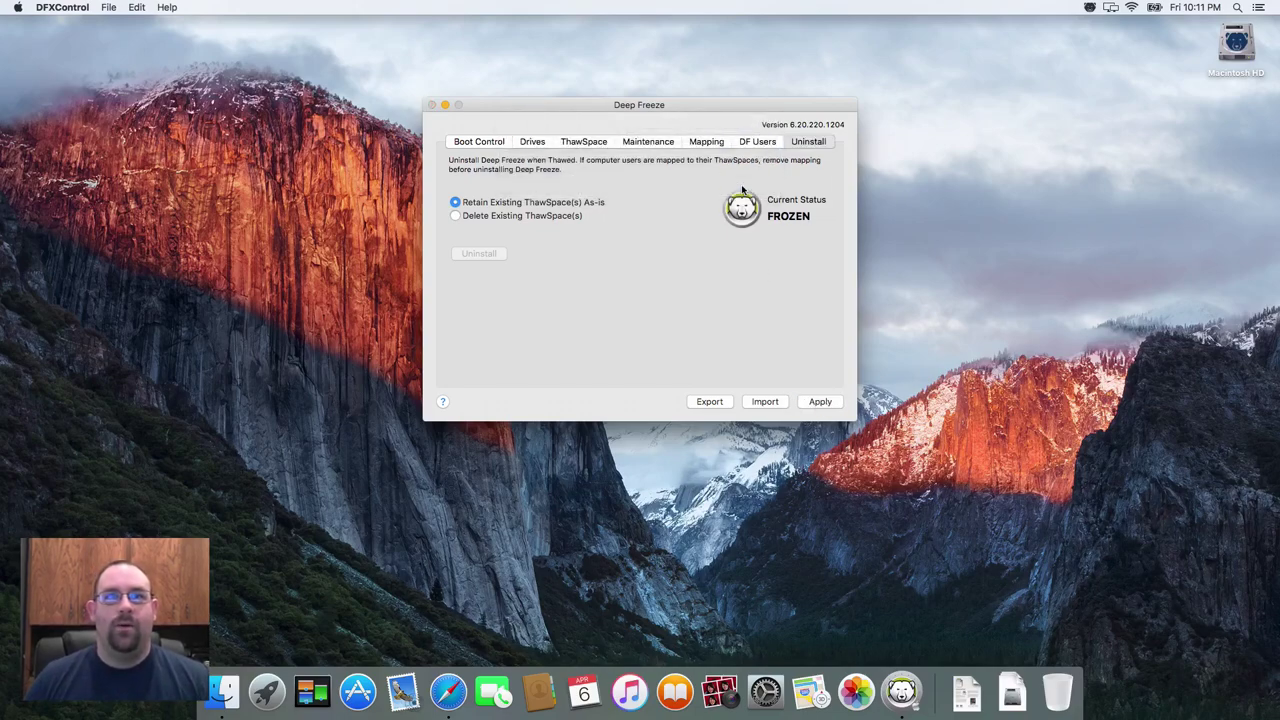
{"action": "left_click", "coordinate": [431, 105]}
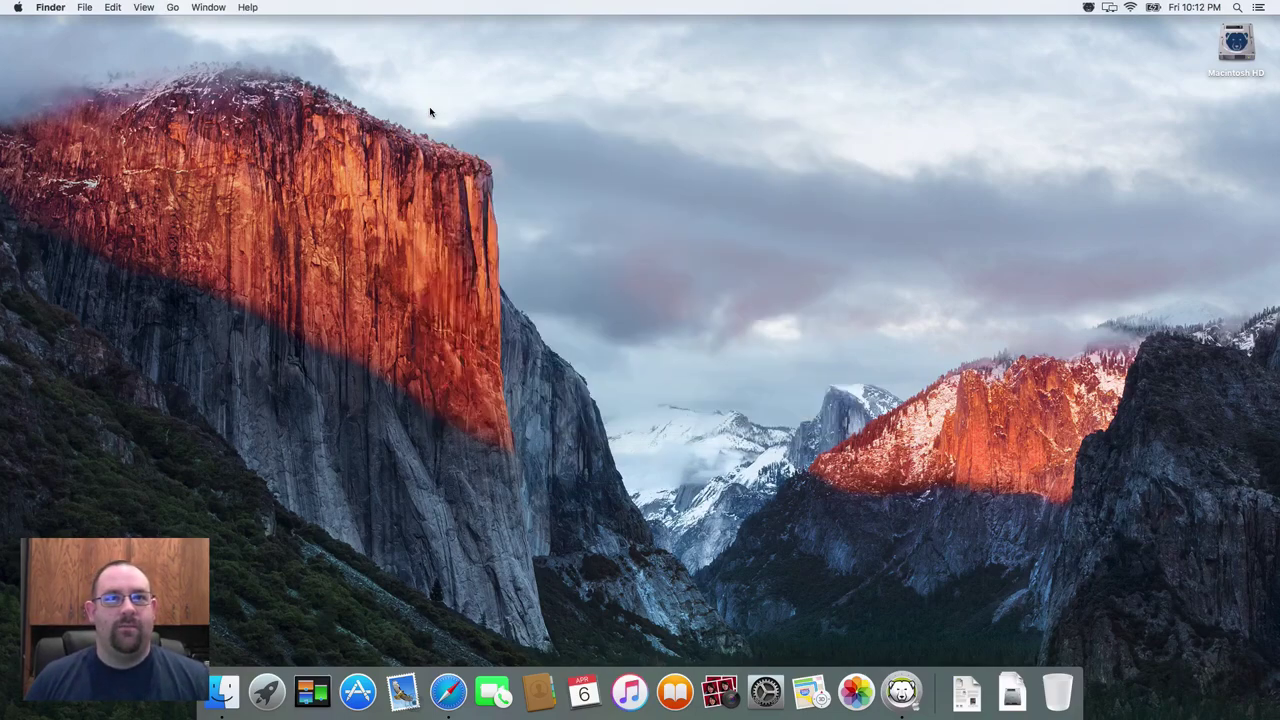
{"action": "left_click", "coordinate": [1087, 7]}
{"action": "left_click", "coordinate": [1026, 166]}
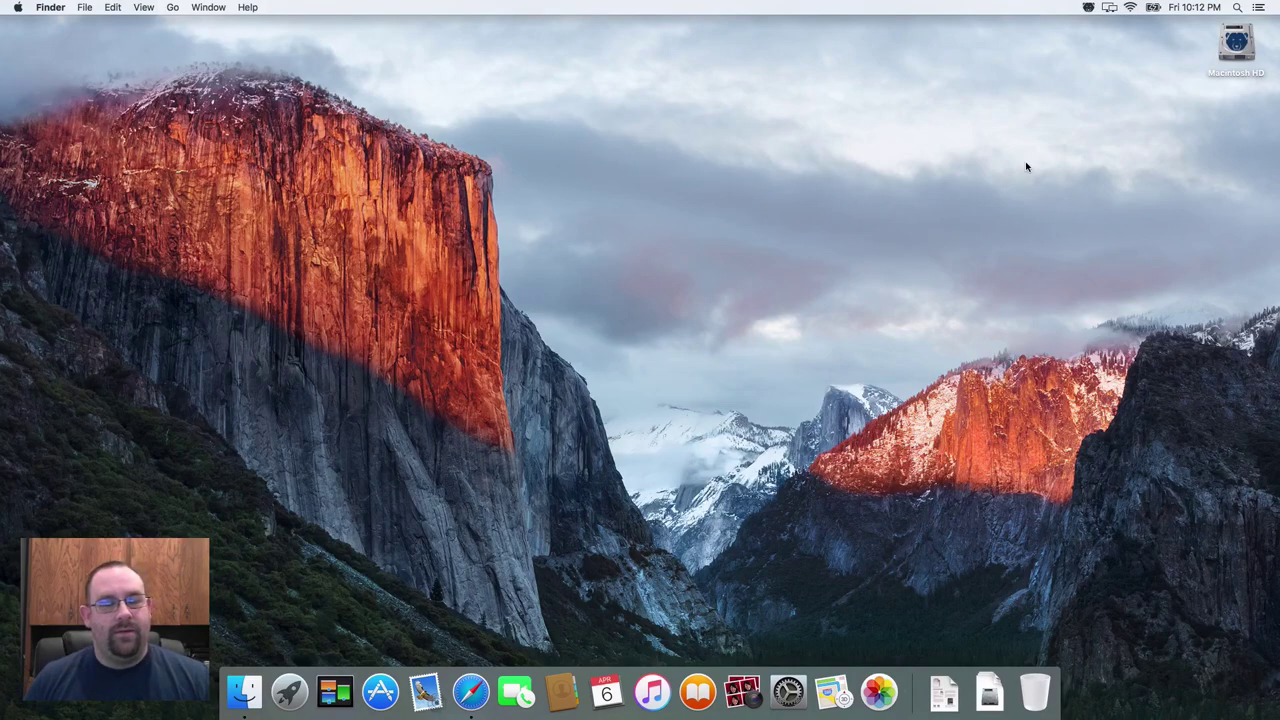